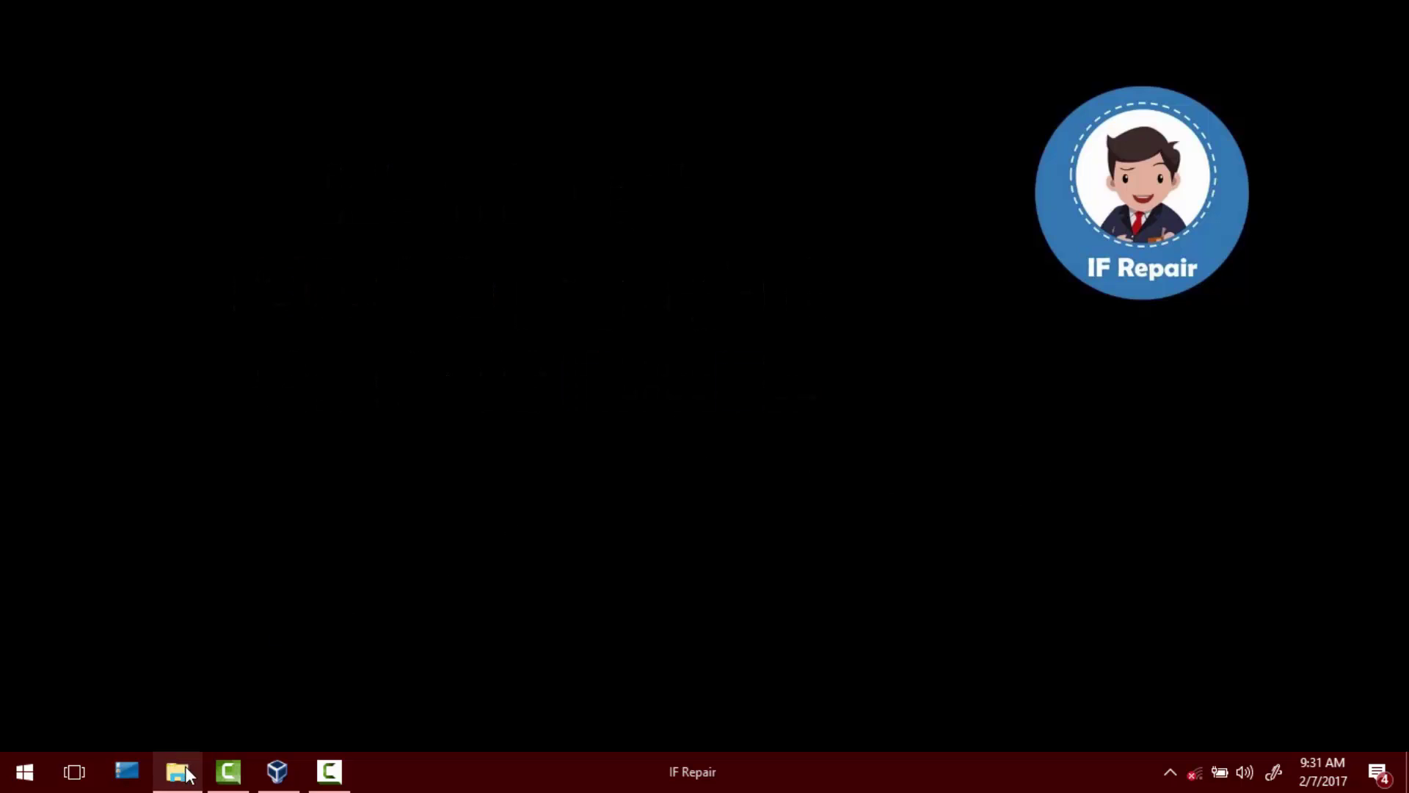
Inspect the contents of the Buat Contoh folder on the Evolution (E:) drive and minimize the file window.
click(176, 771)
click(798, 451)
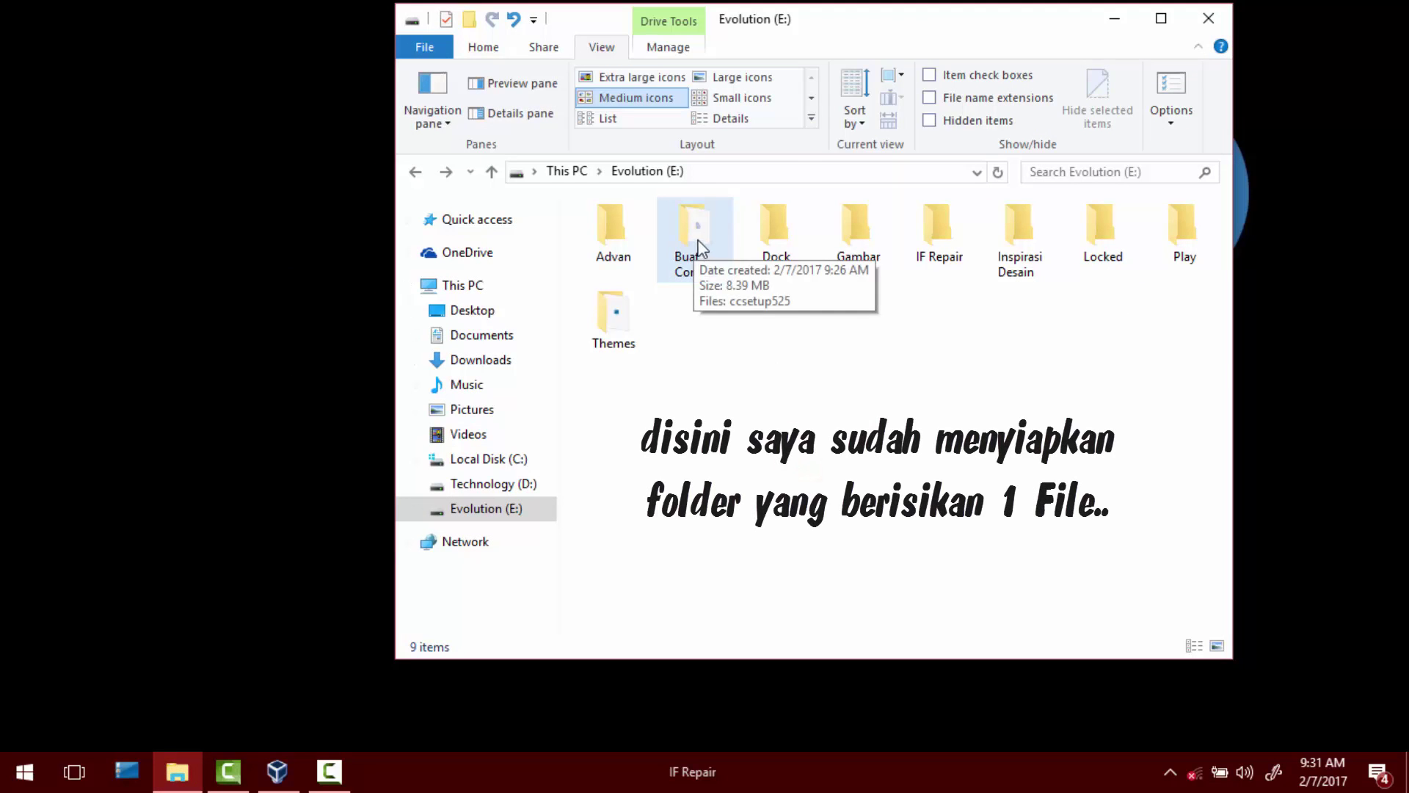
click(676, 242)
double_click(701, 213)
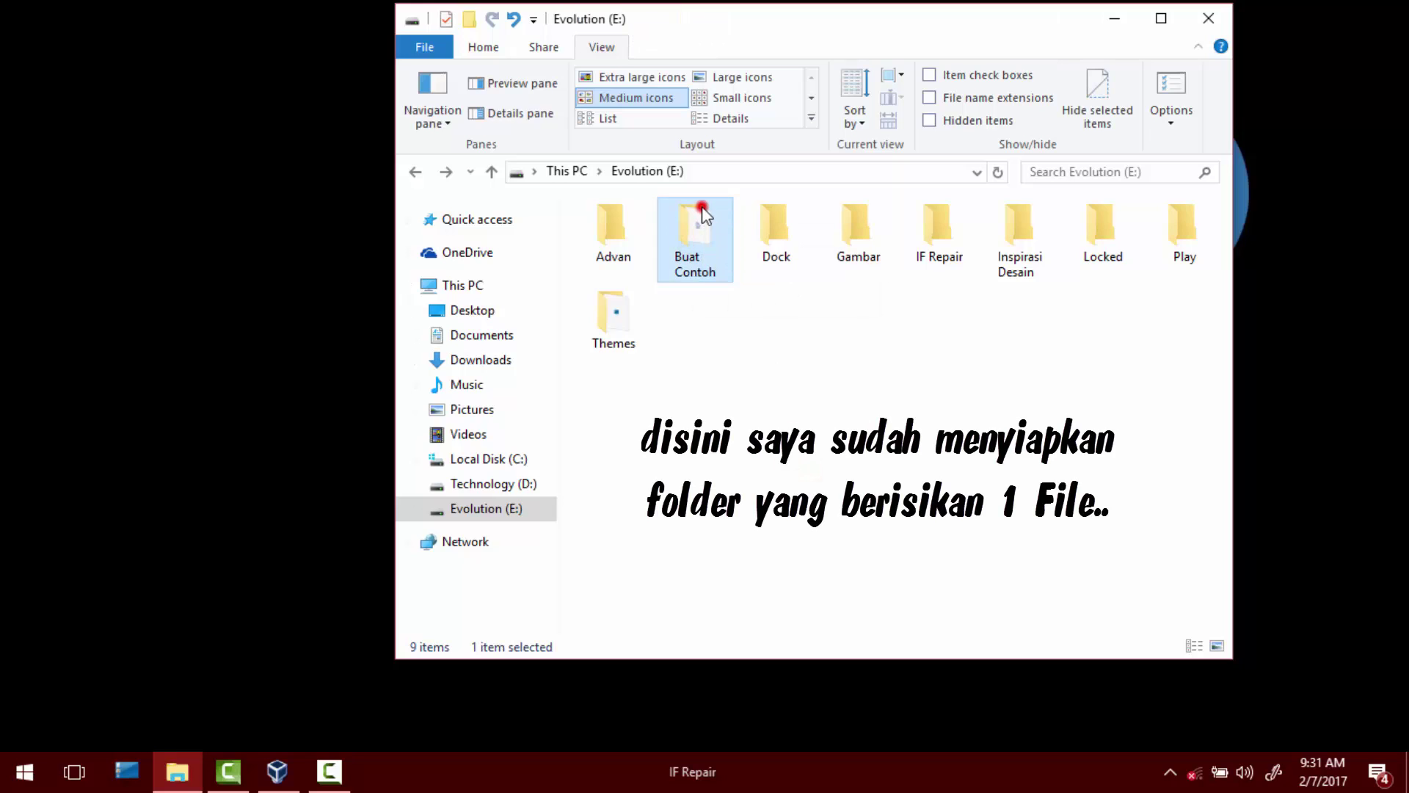
click(659, 235)
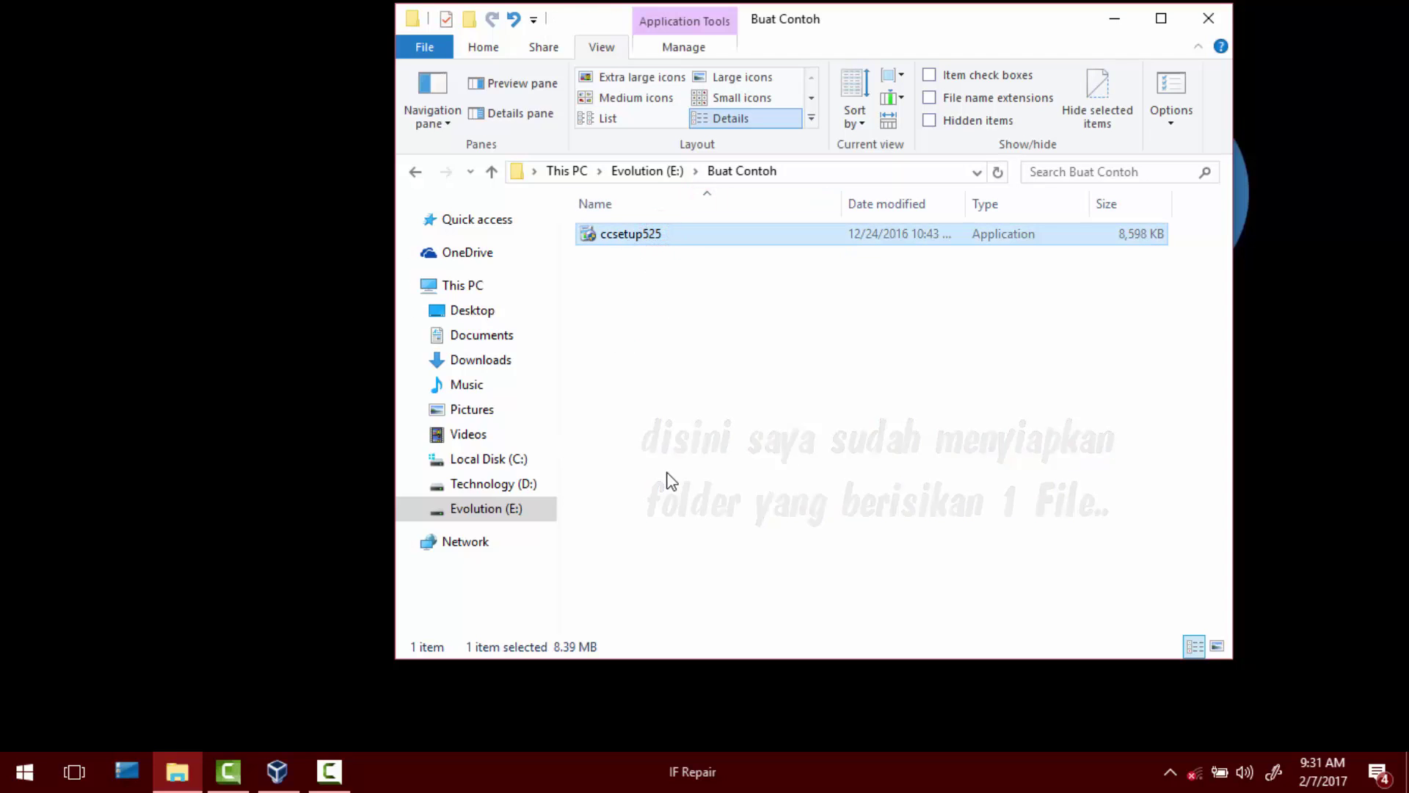
click(1121, 20)
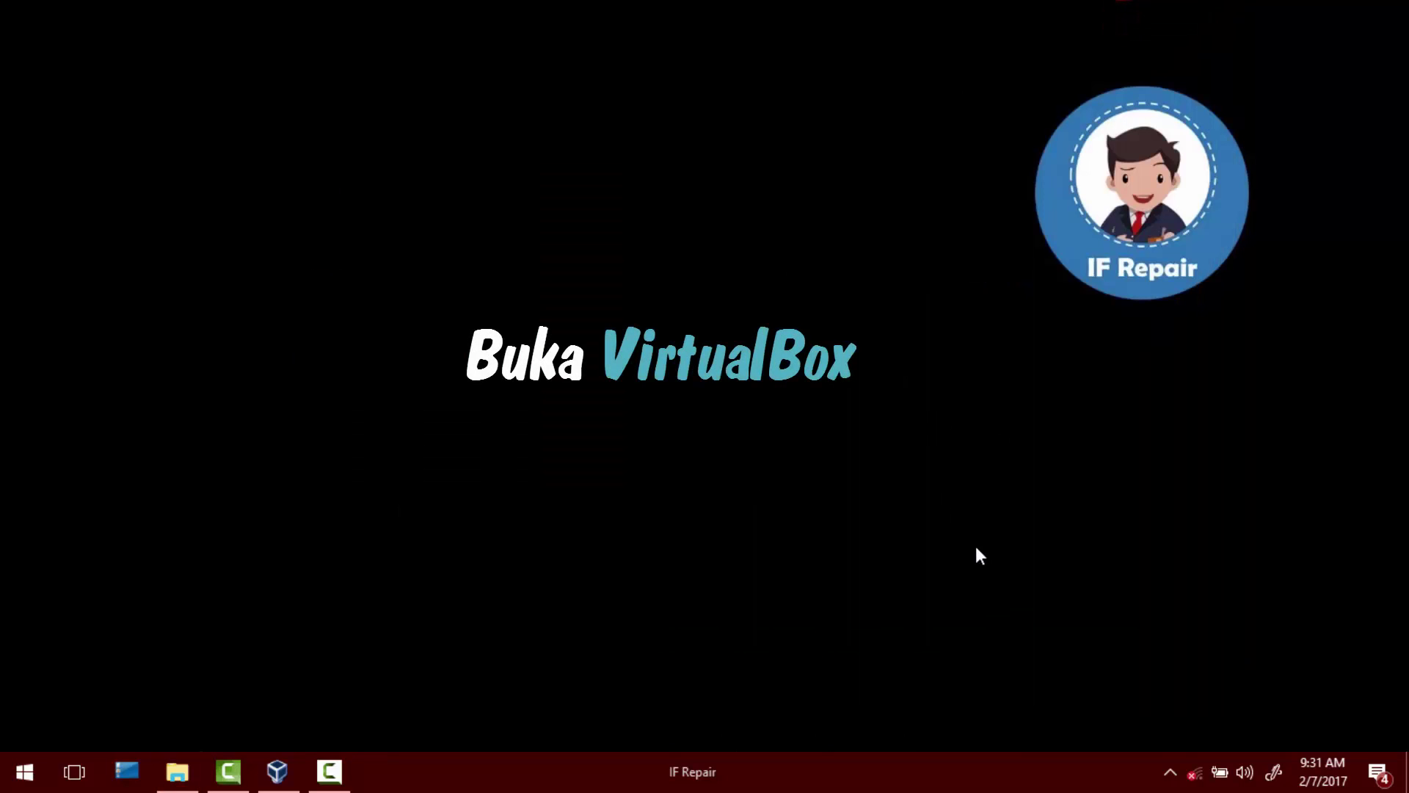
Switch to VirtualBox and open the Shared Folders settings of the Windows 7 machine.
click(292, 774)
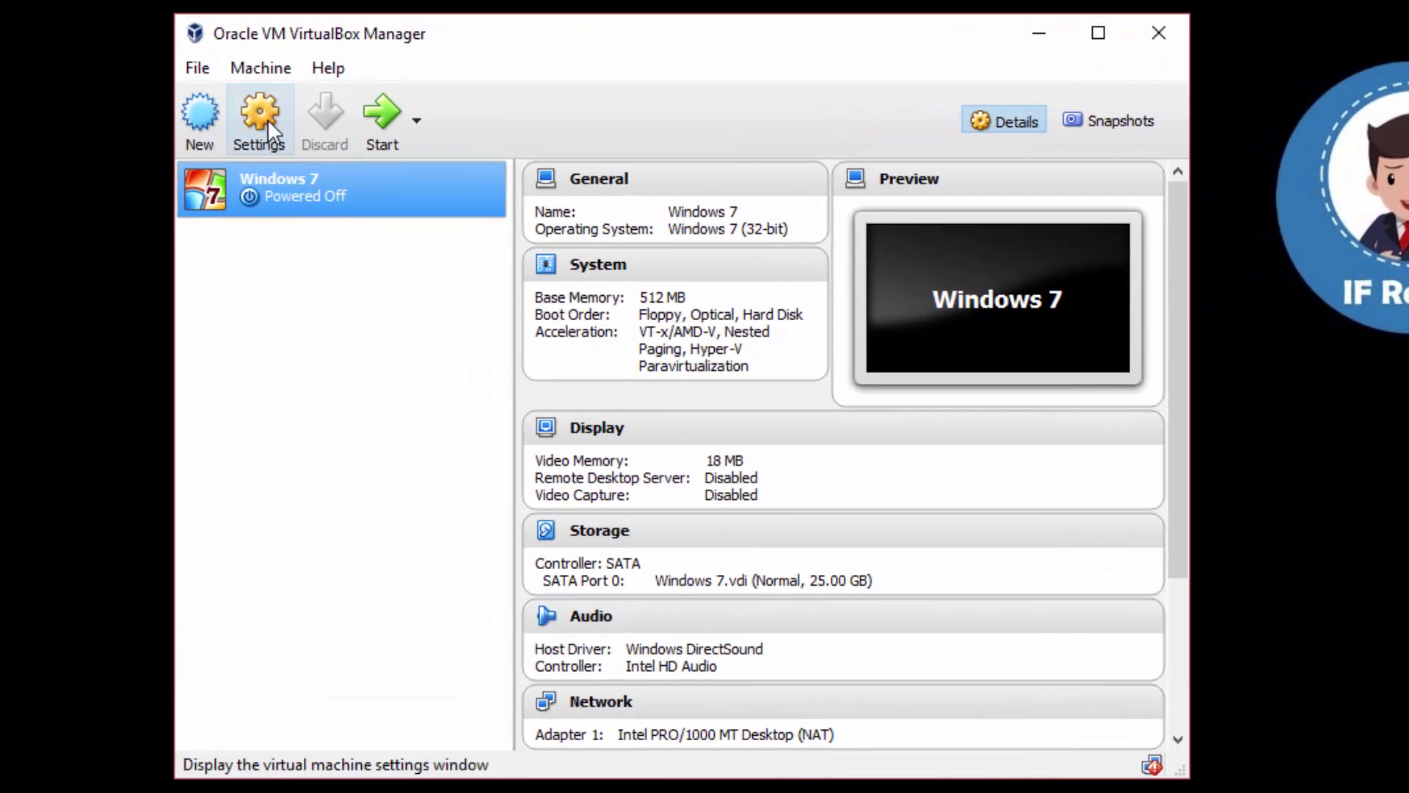
click(267, 119)
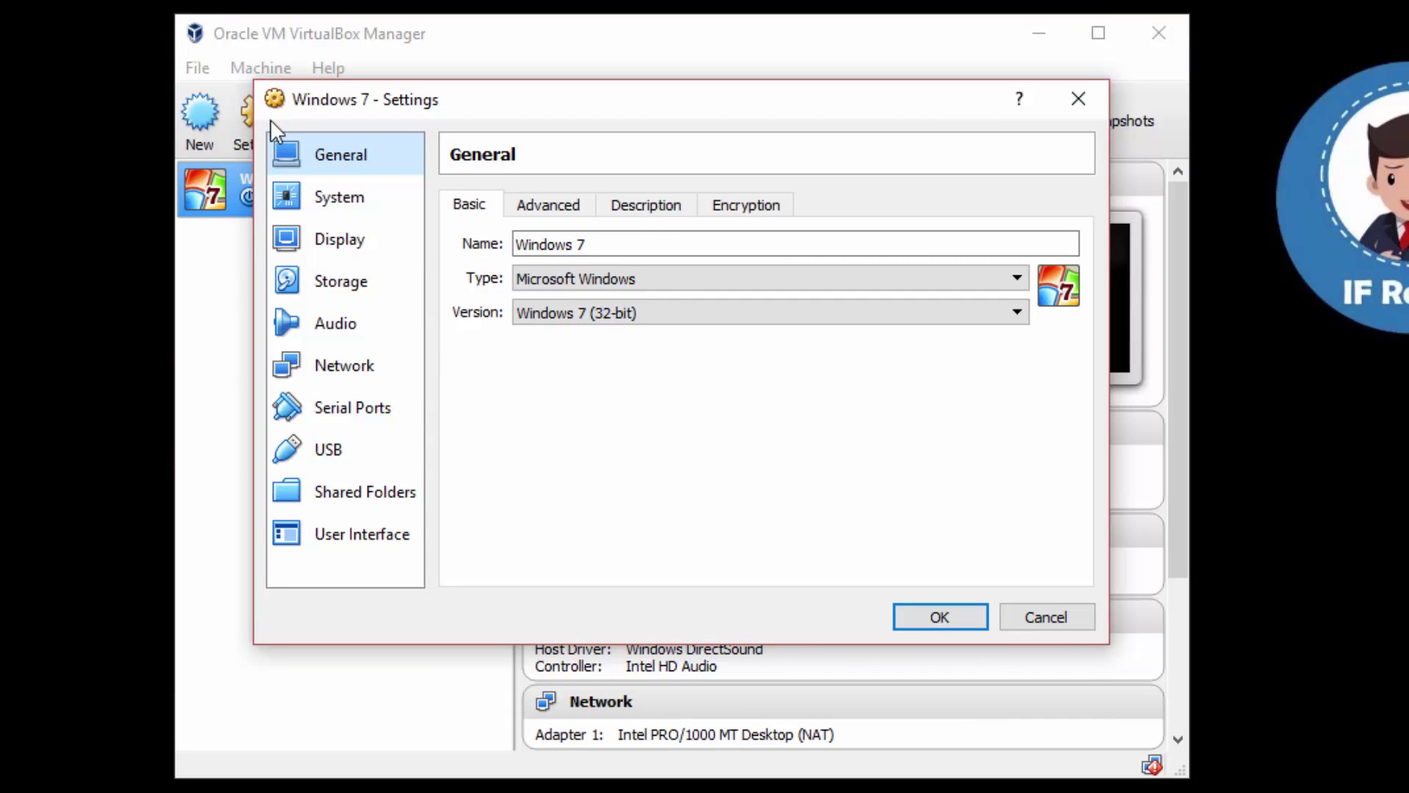
click(397, 499)
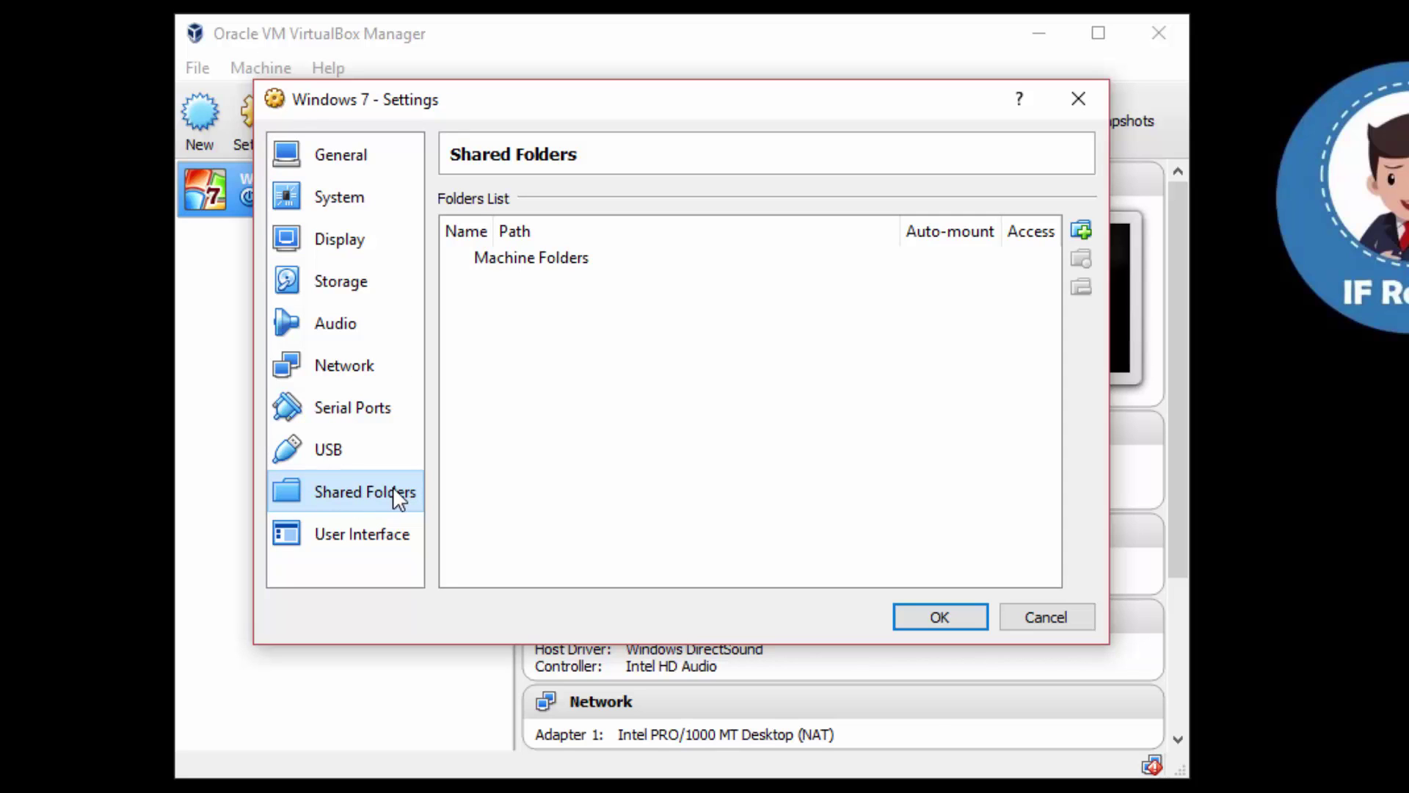
Add E:\Buat Contoh as a shared folder of the machine with auto-mount enabled.
click(1084, 229)
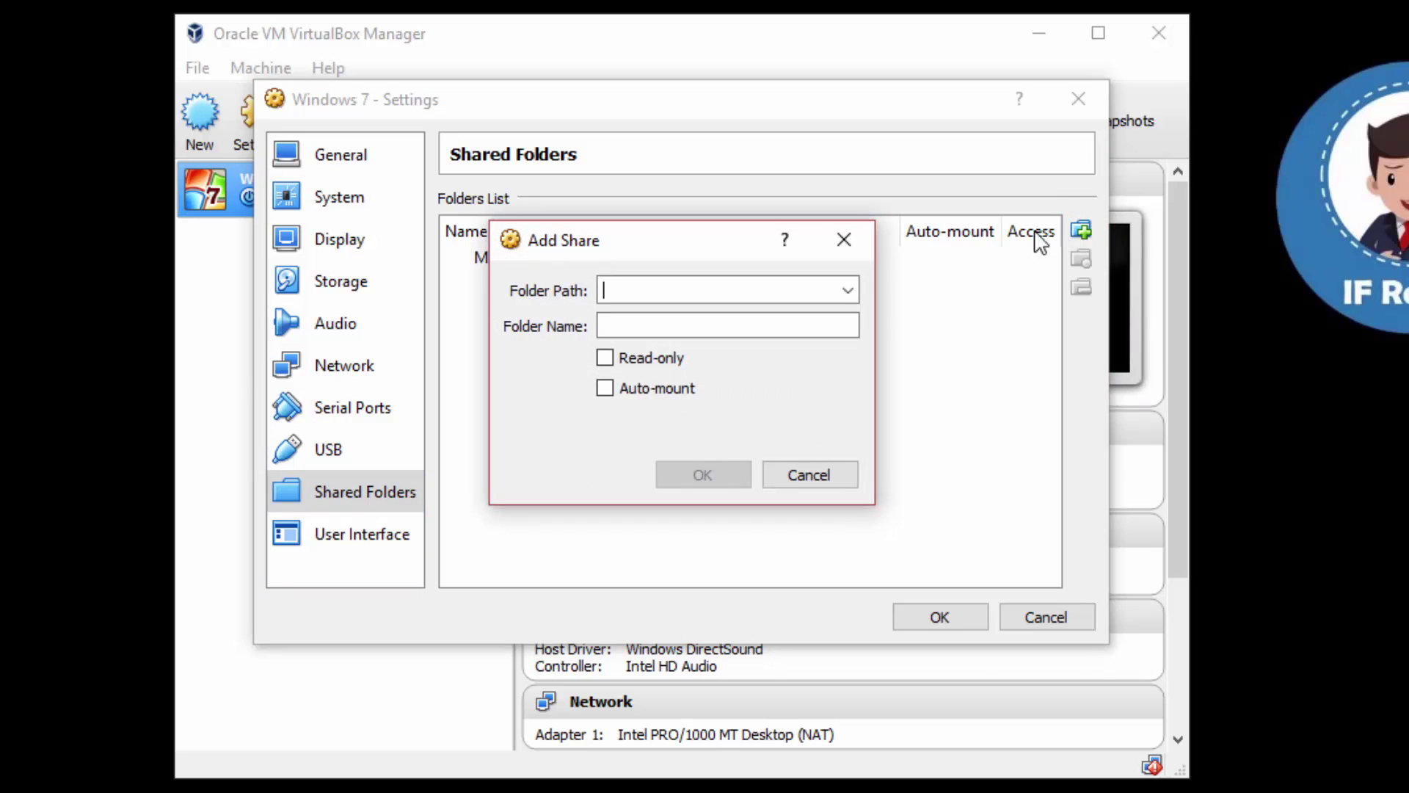
click(849, 289)
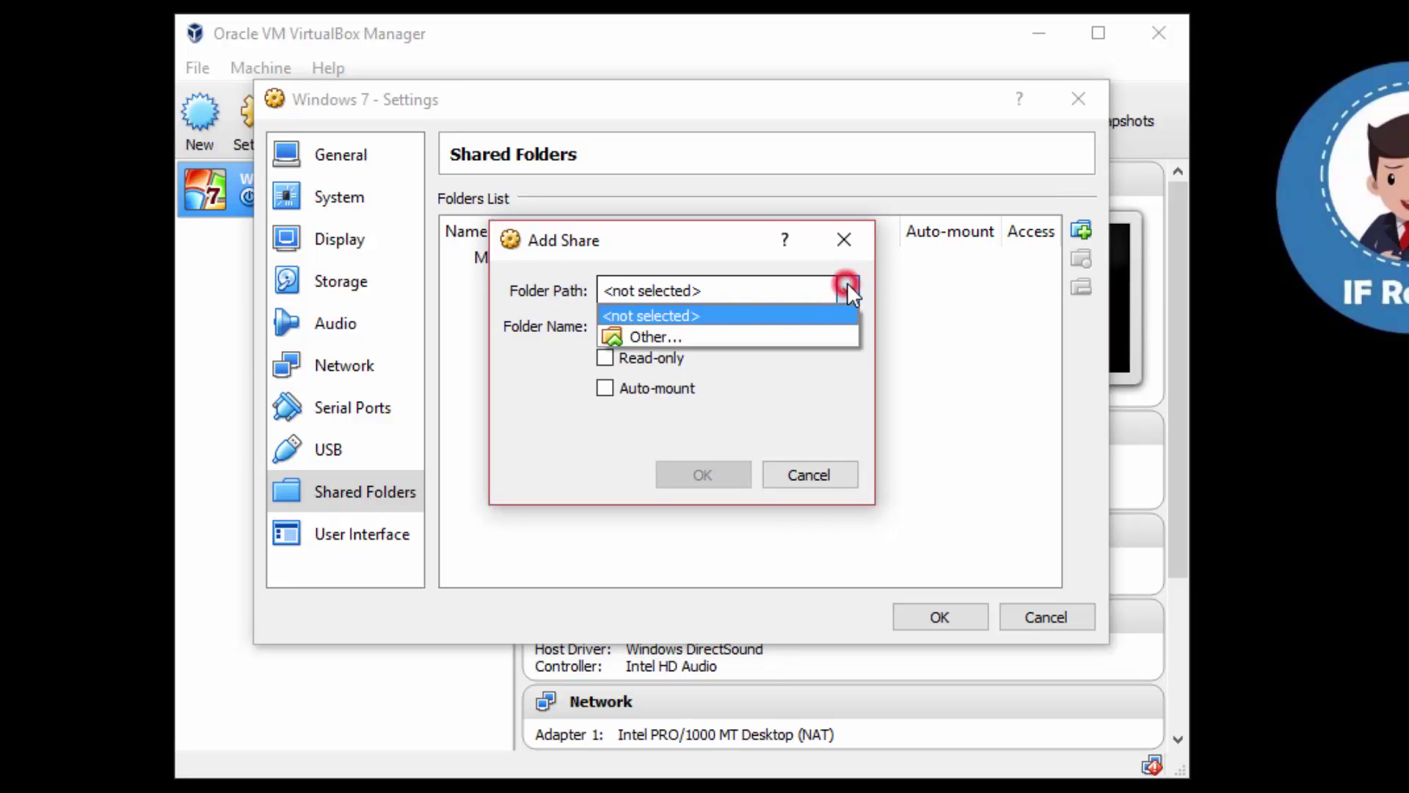
click(799, 330)
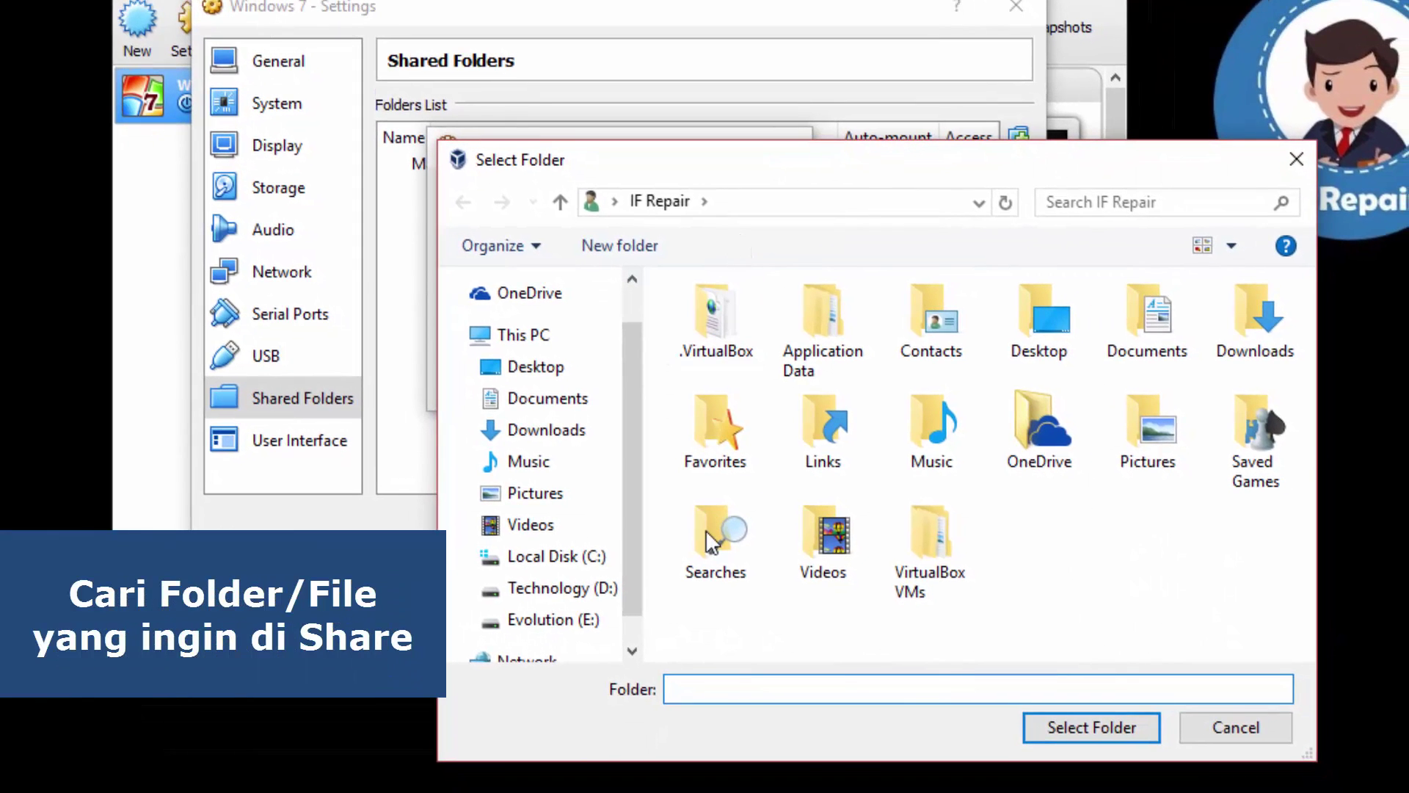
click(598, 622)
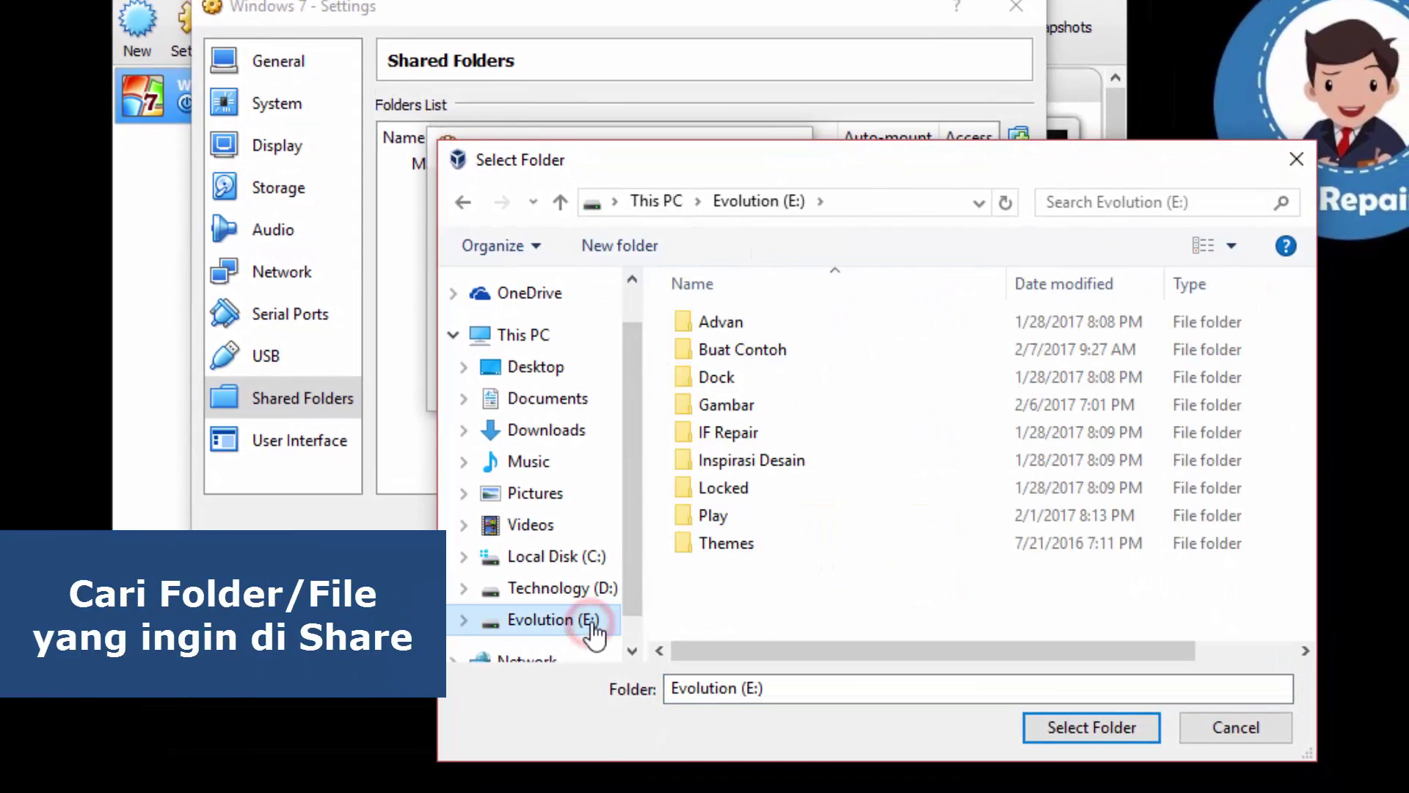
click(826, 355)
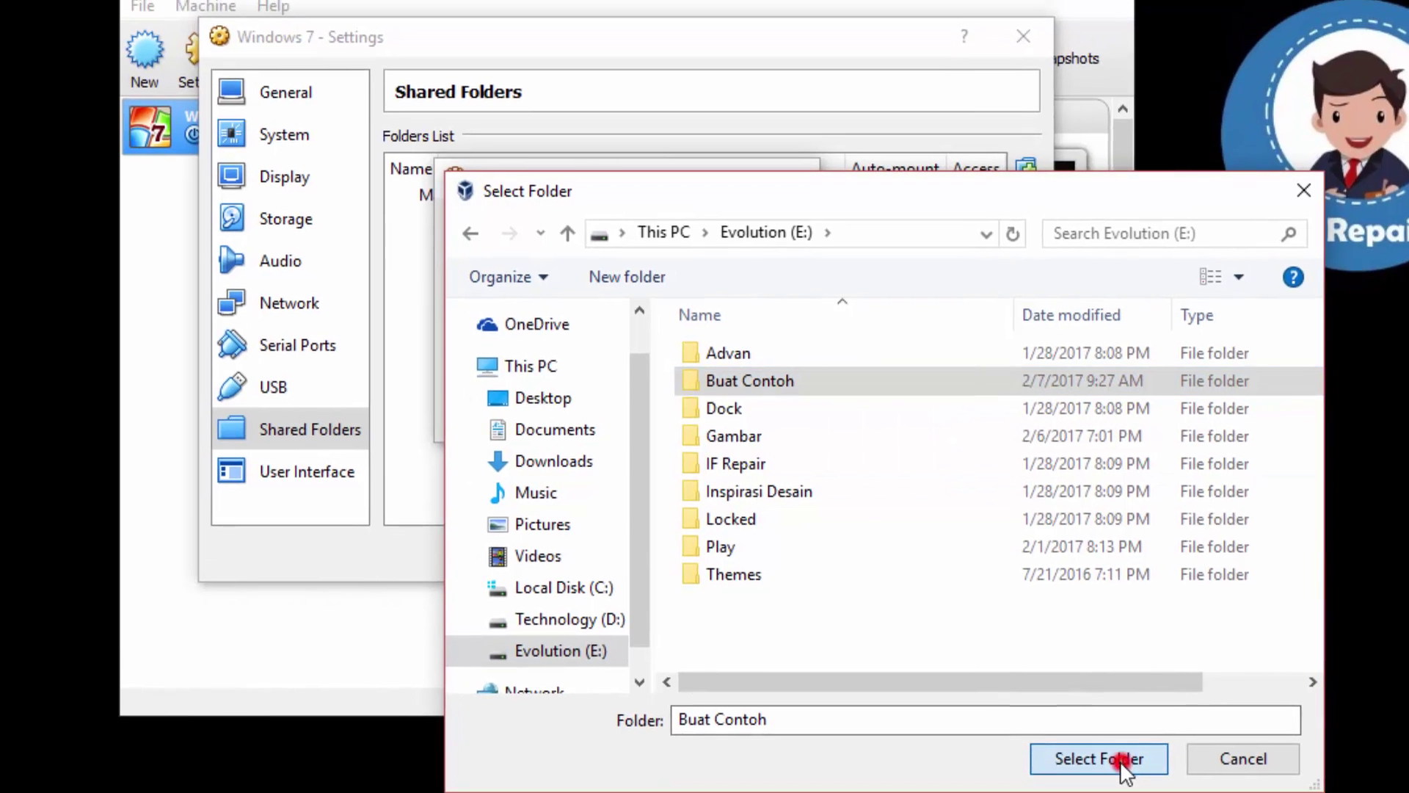
click(1120, 730)
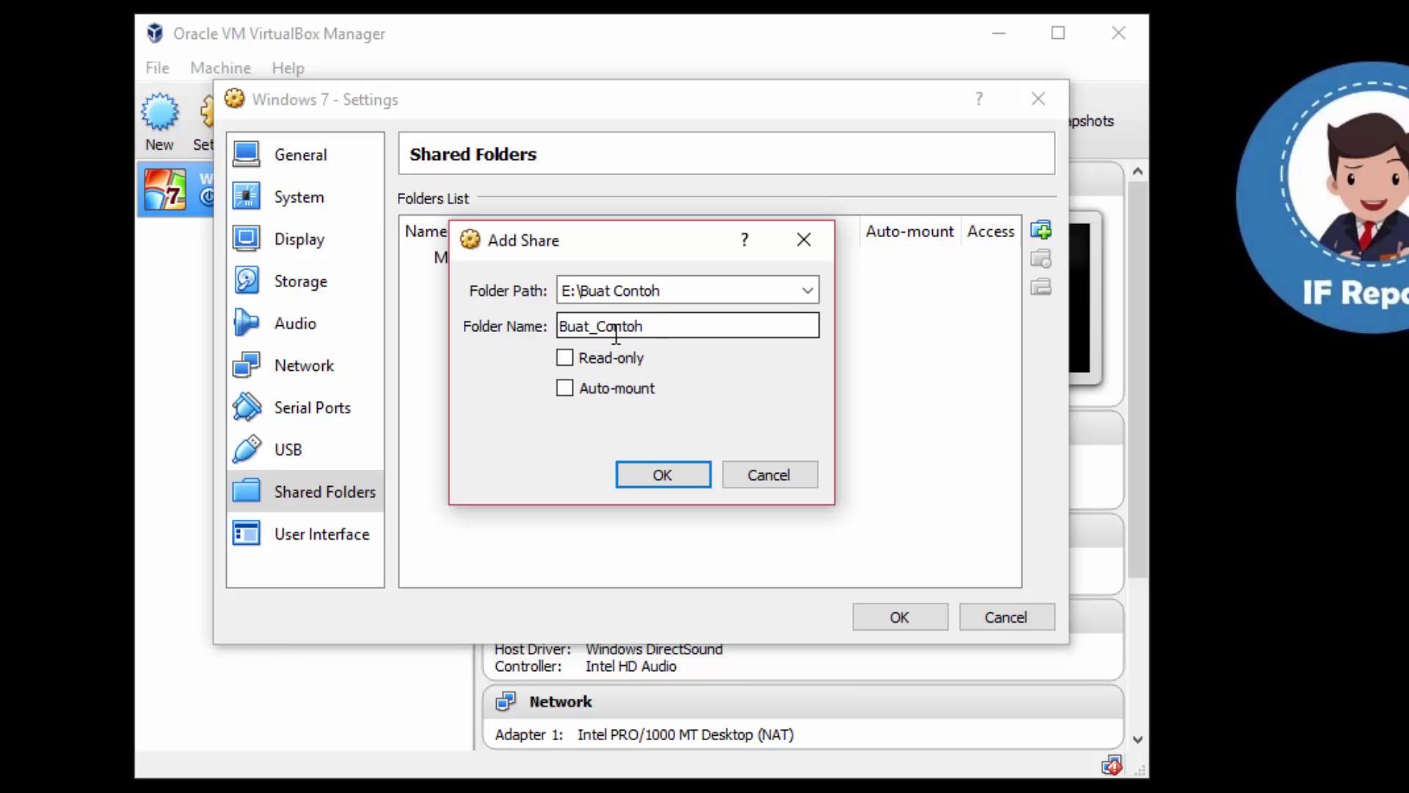
click(565, 389)
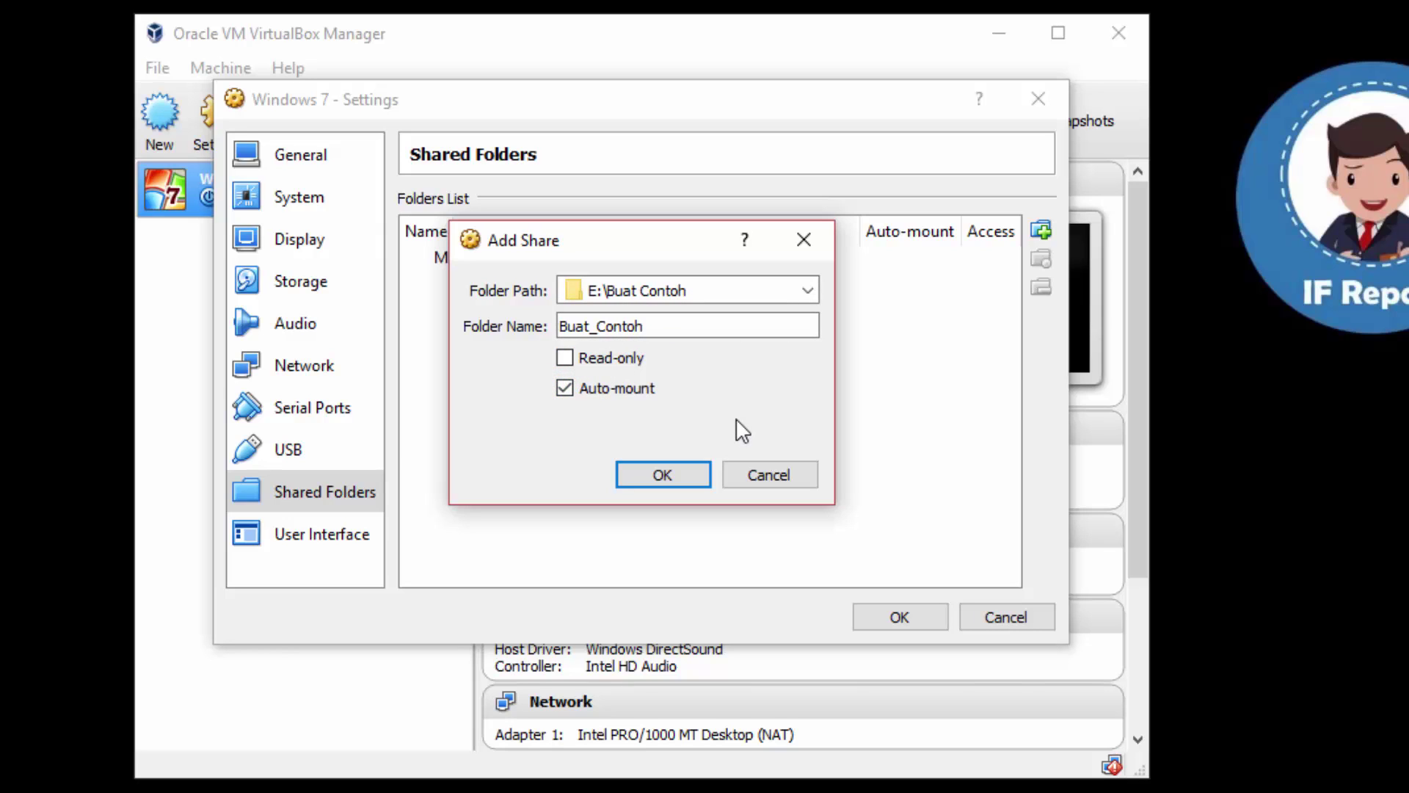
click(685, 476)
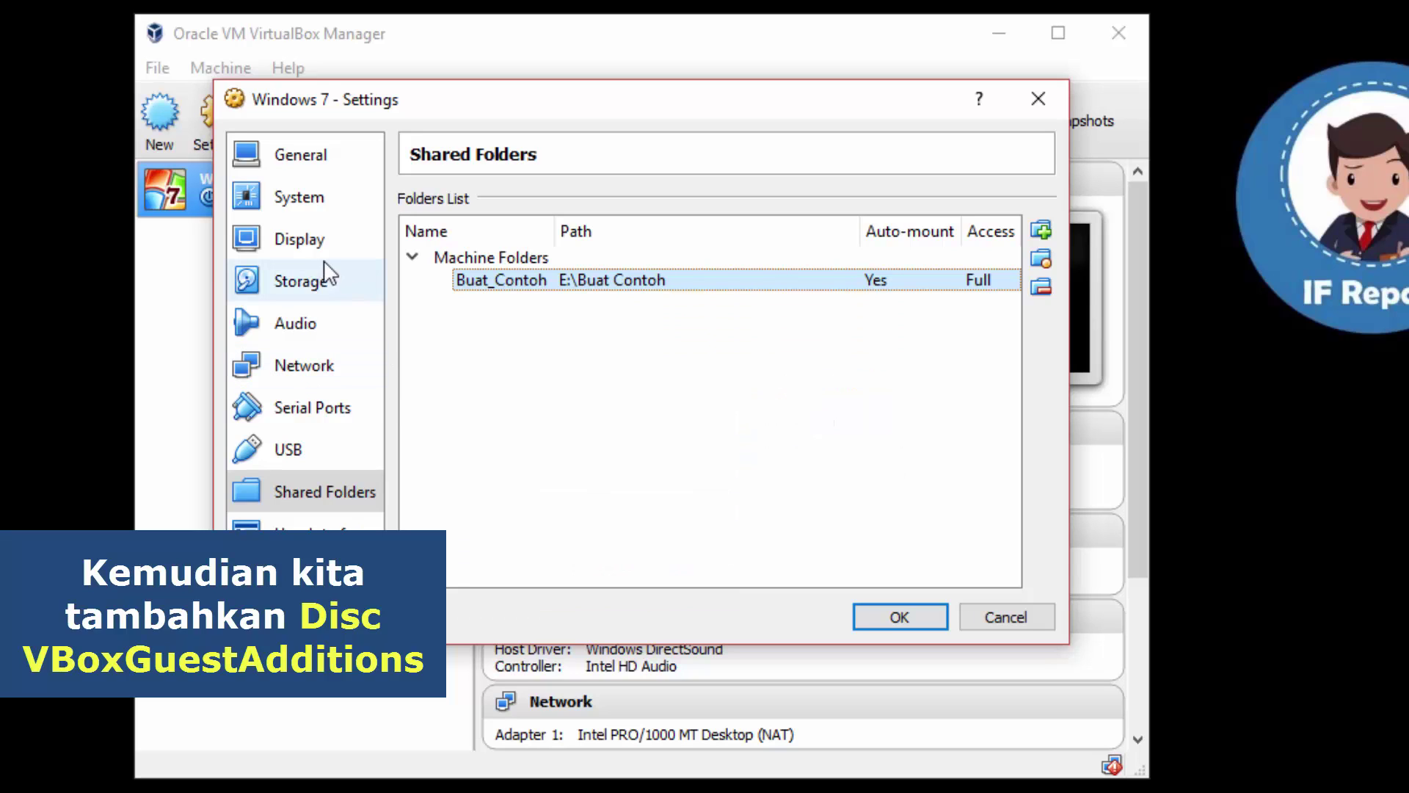
Add an optical drive with the VBoxGuestAdditions image from C:\Program Files\Oracle\VirtualBox to the SATA controller and save the machine settings.
click(321, 281)
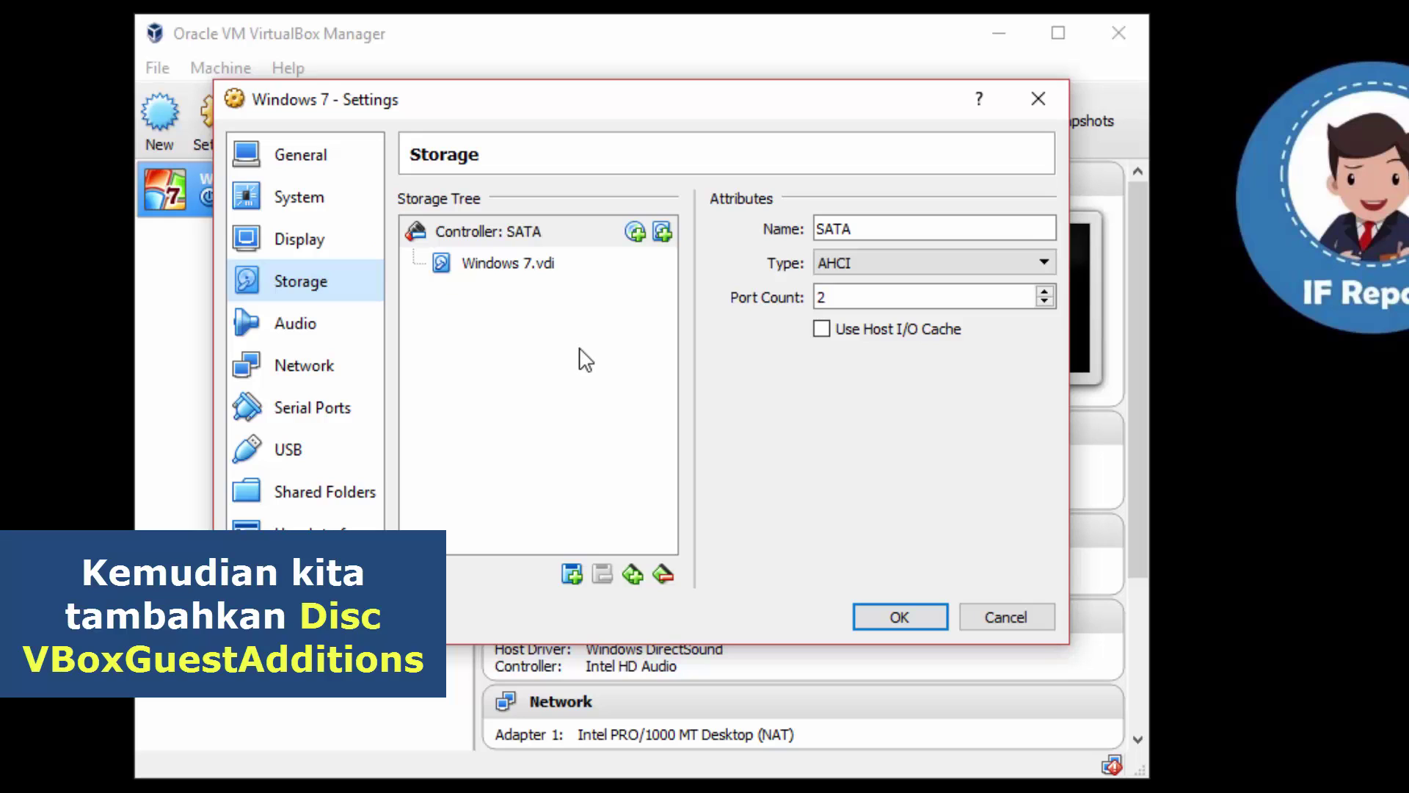
click(635, 234)
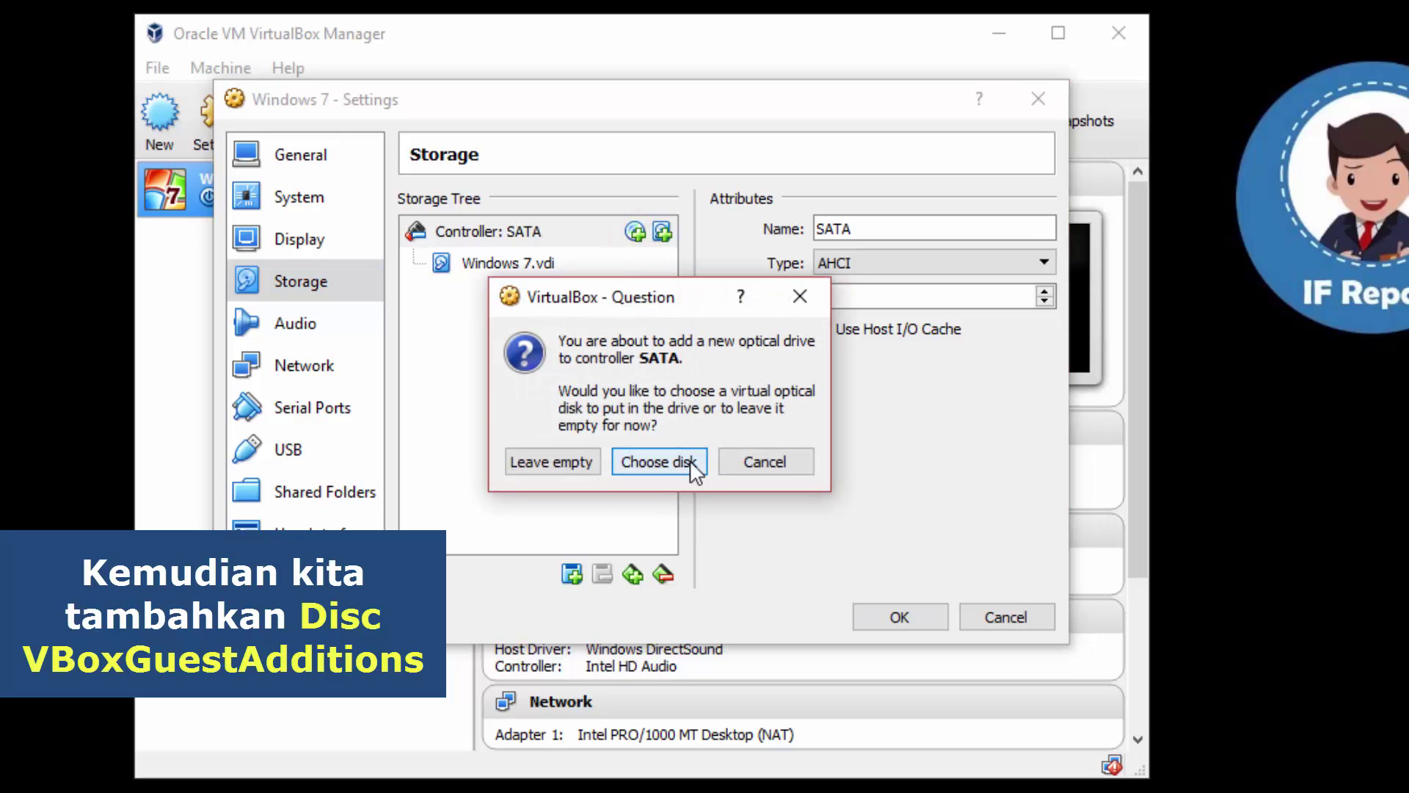
click(659, 461)
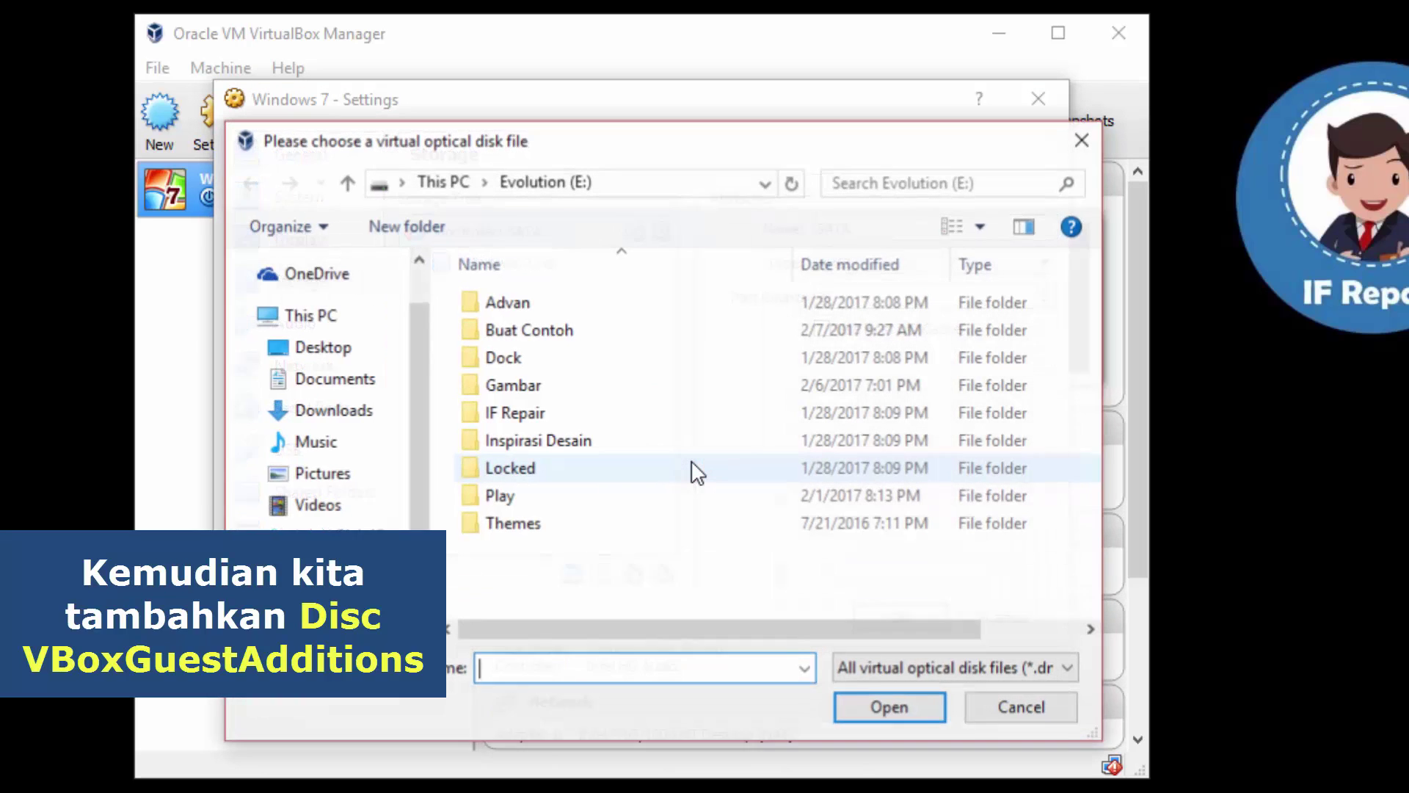
click(383, 537)
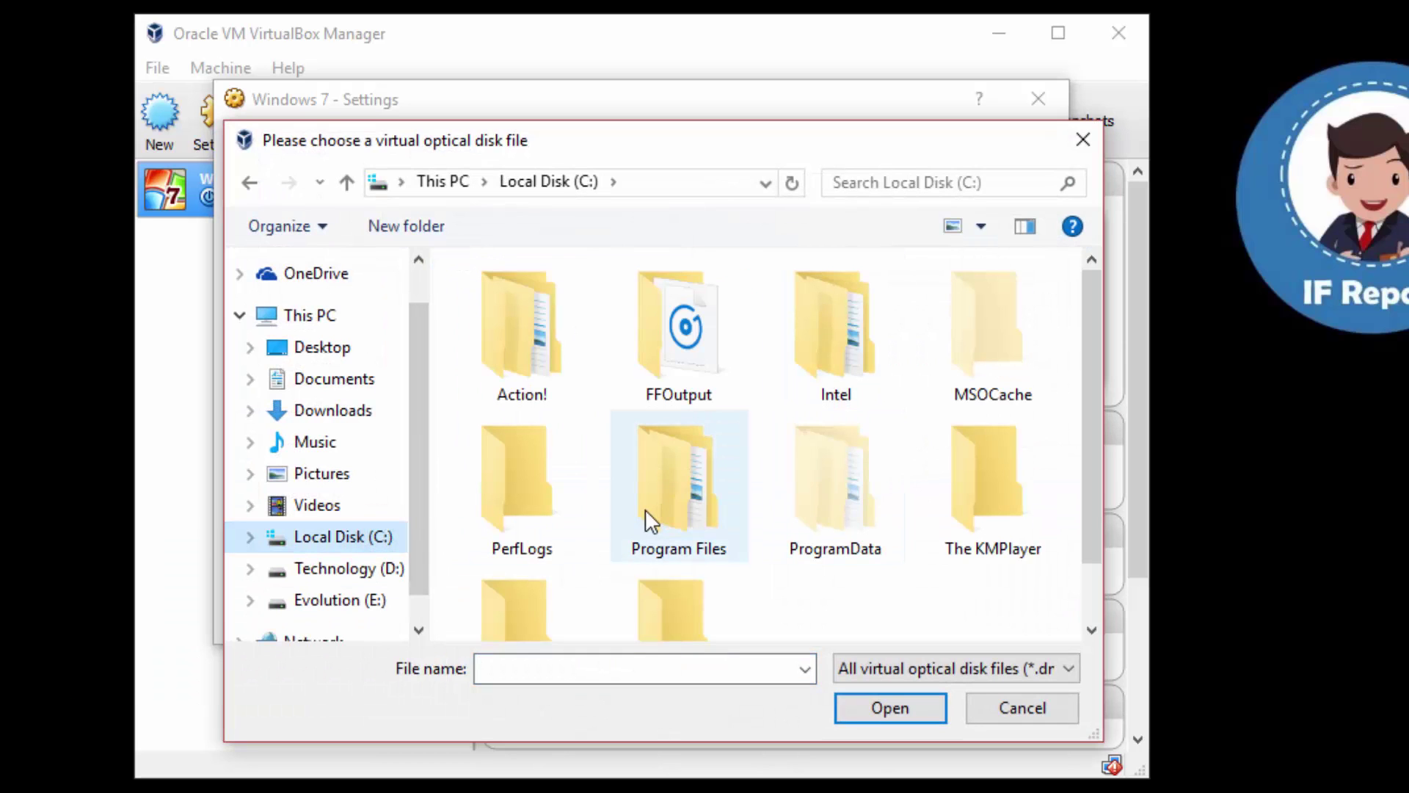
double_click(649, 506)
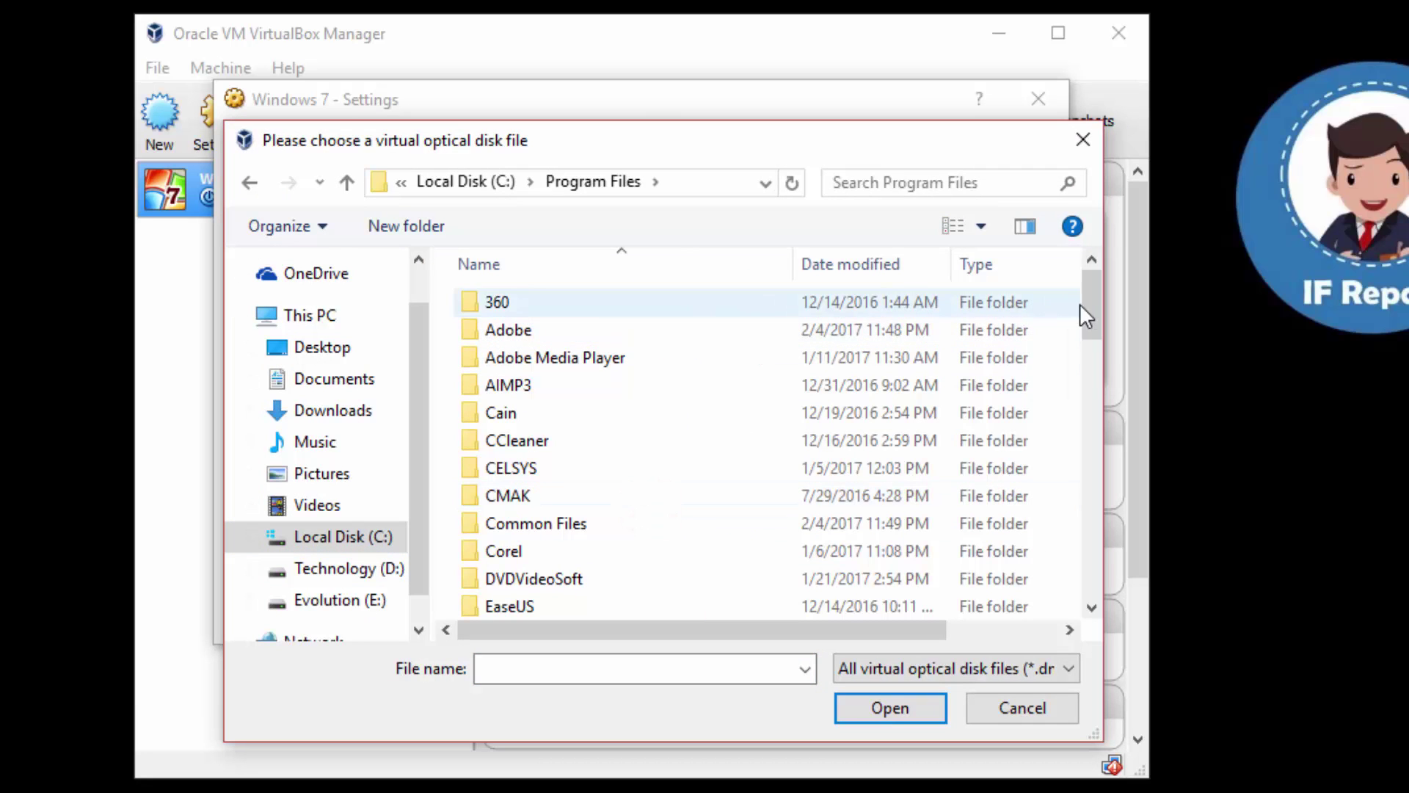
drag(1087, 310, 1086, 455)
double_click(738, 505)
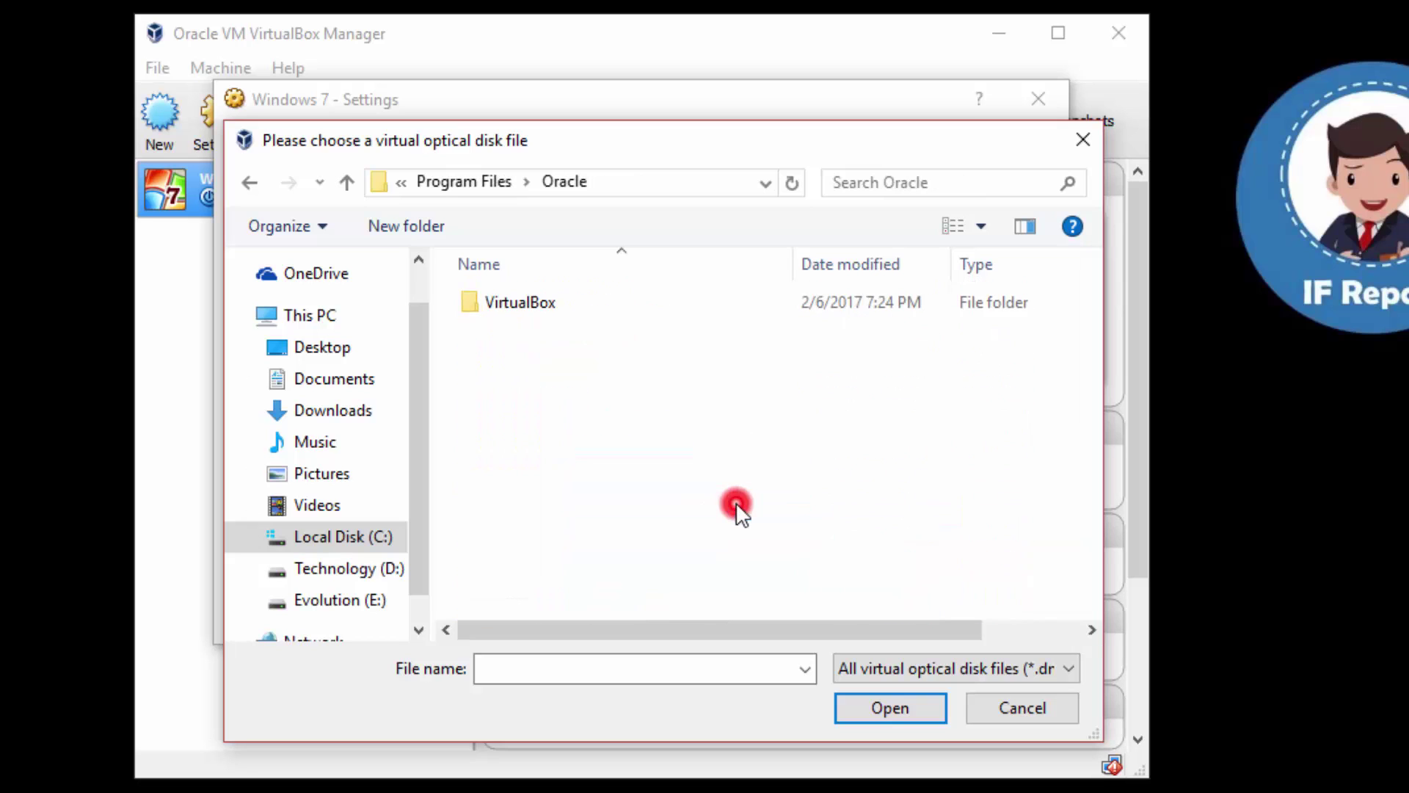
double_click(584, 303)
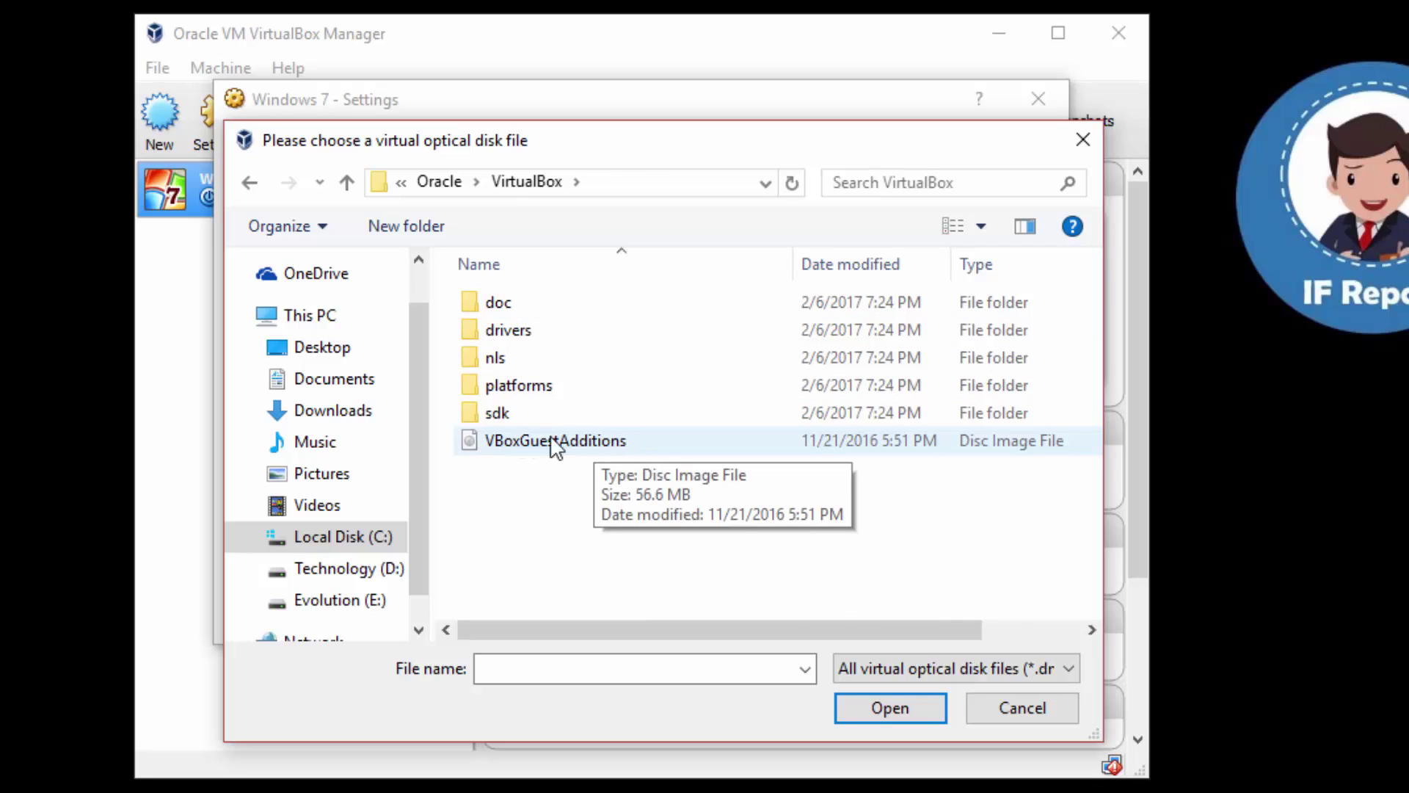
click(708, 444)
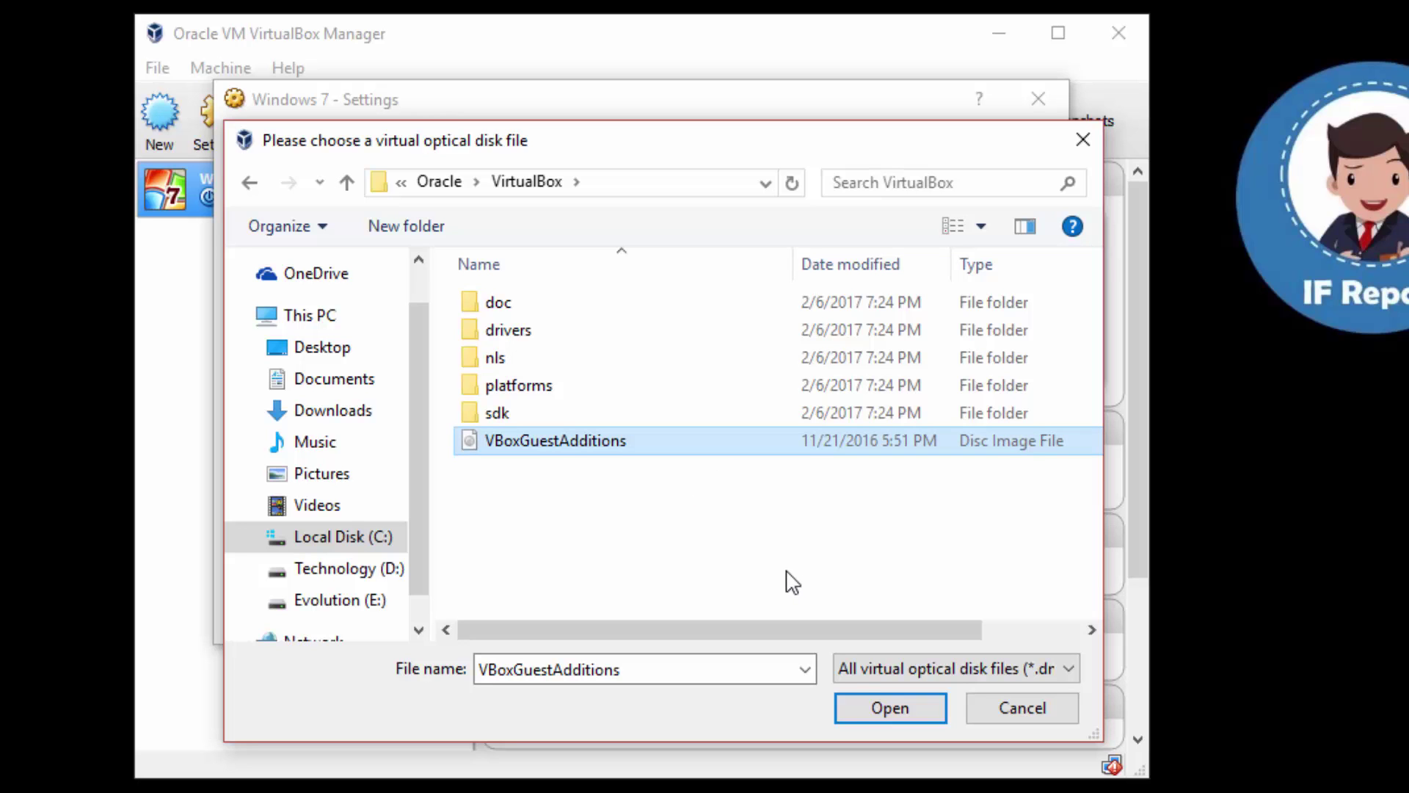
click(856, 705)
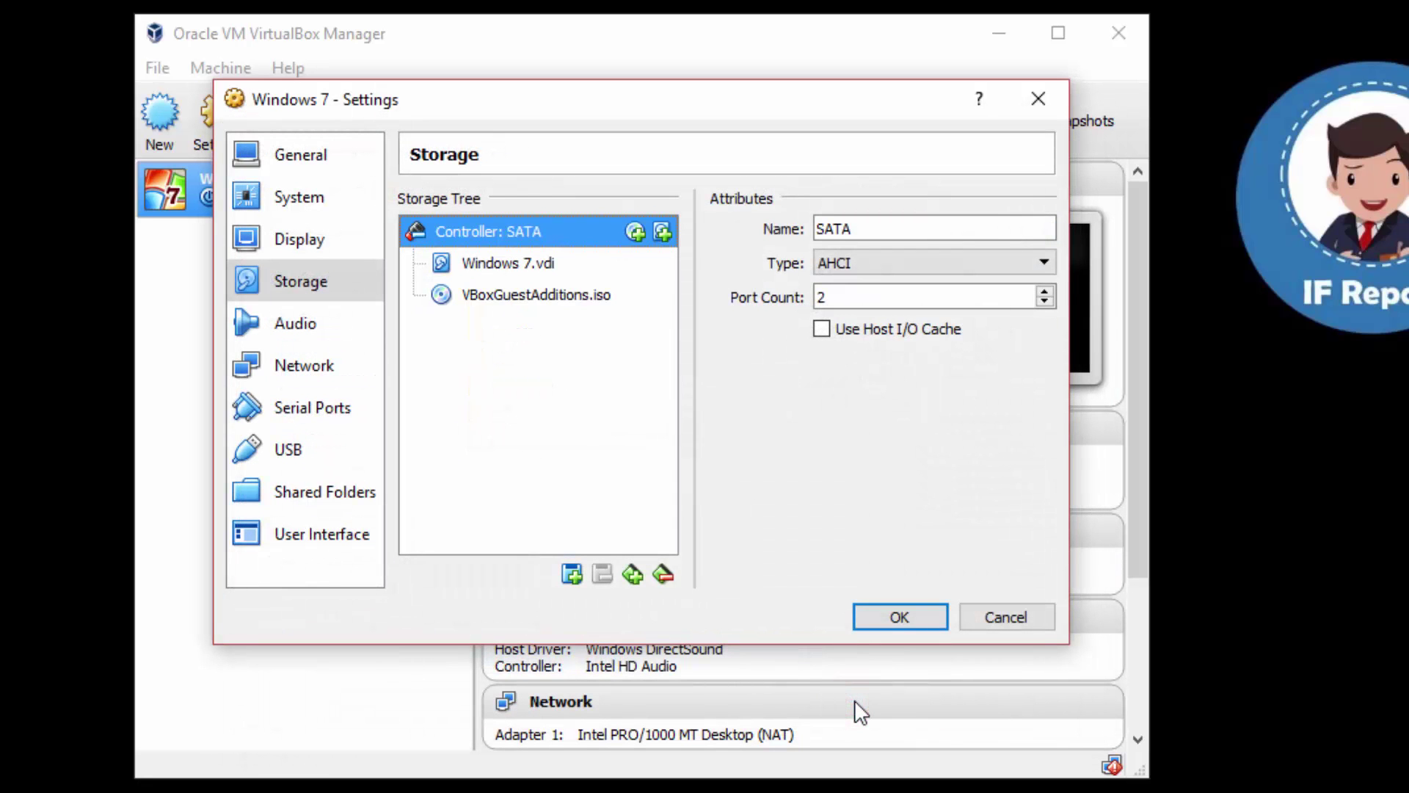
click(909, 615)
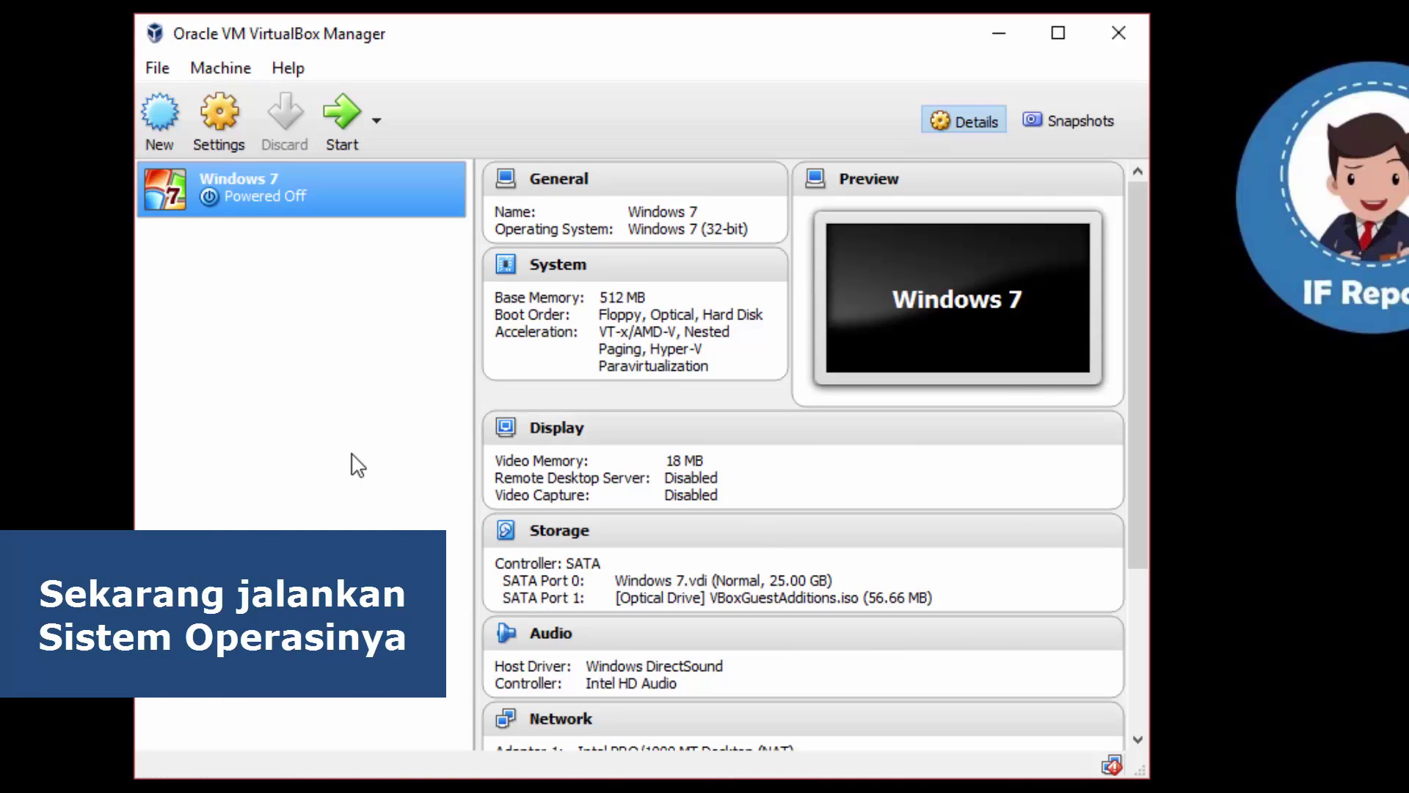
Start the Windows 7 virtual machine and maximize its window.
click(336, 112)
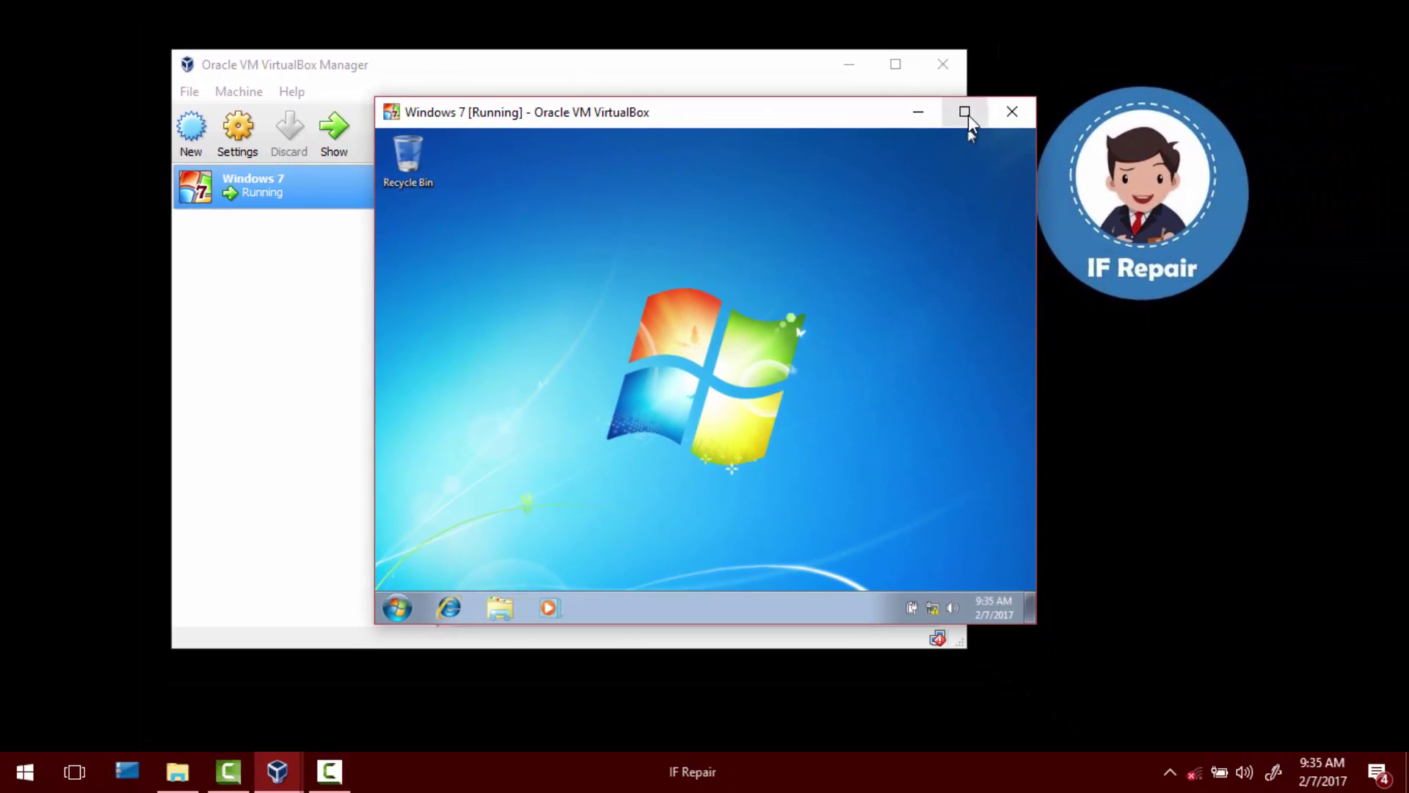
click(966, 114)
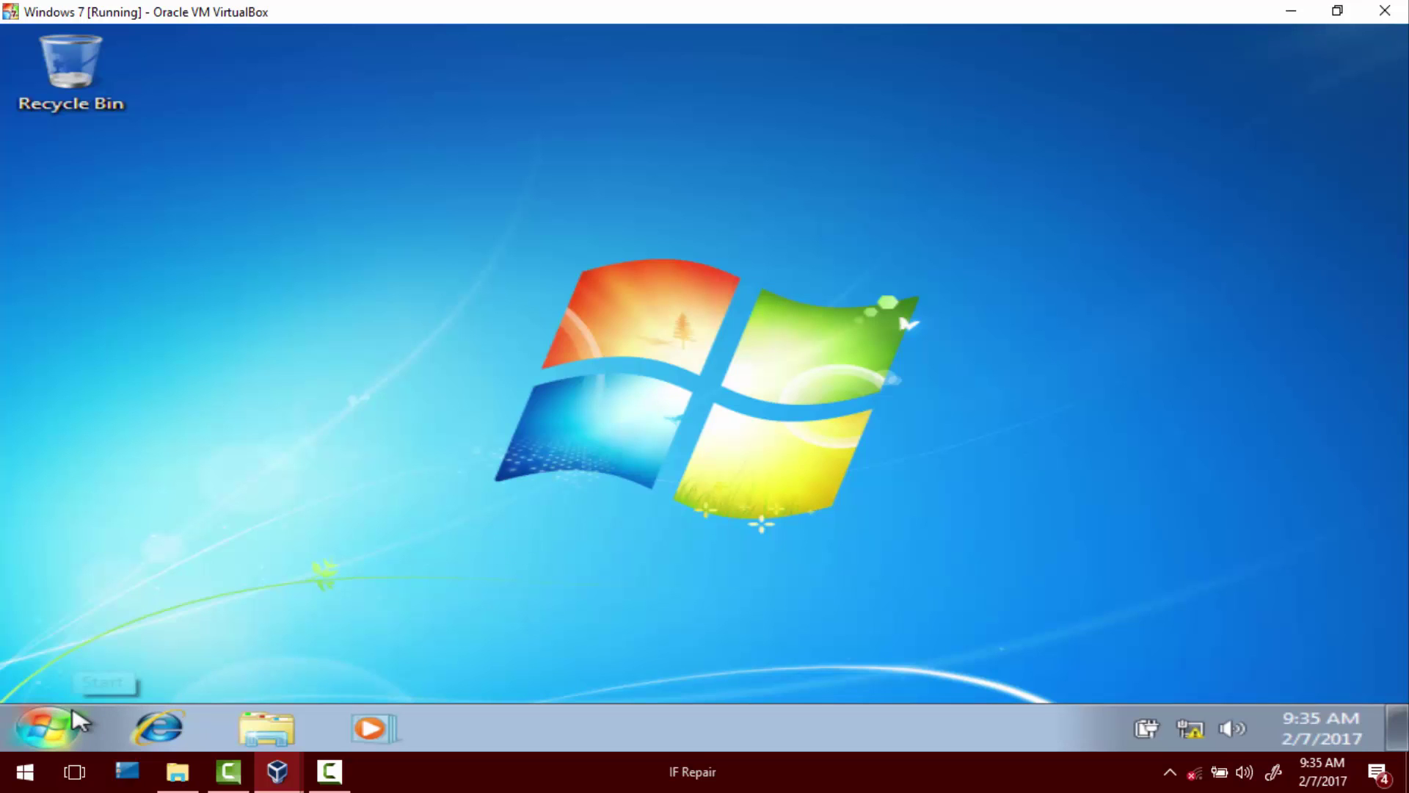
Open the VirtualBox Guest Additions CD drive (D:) in the guest's file explorer.
click(266, 730)
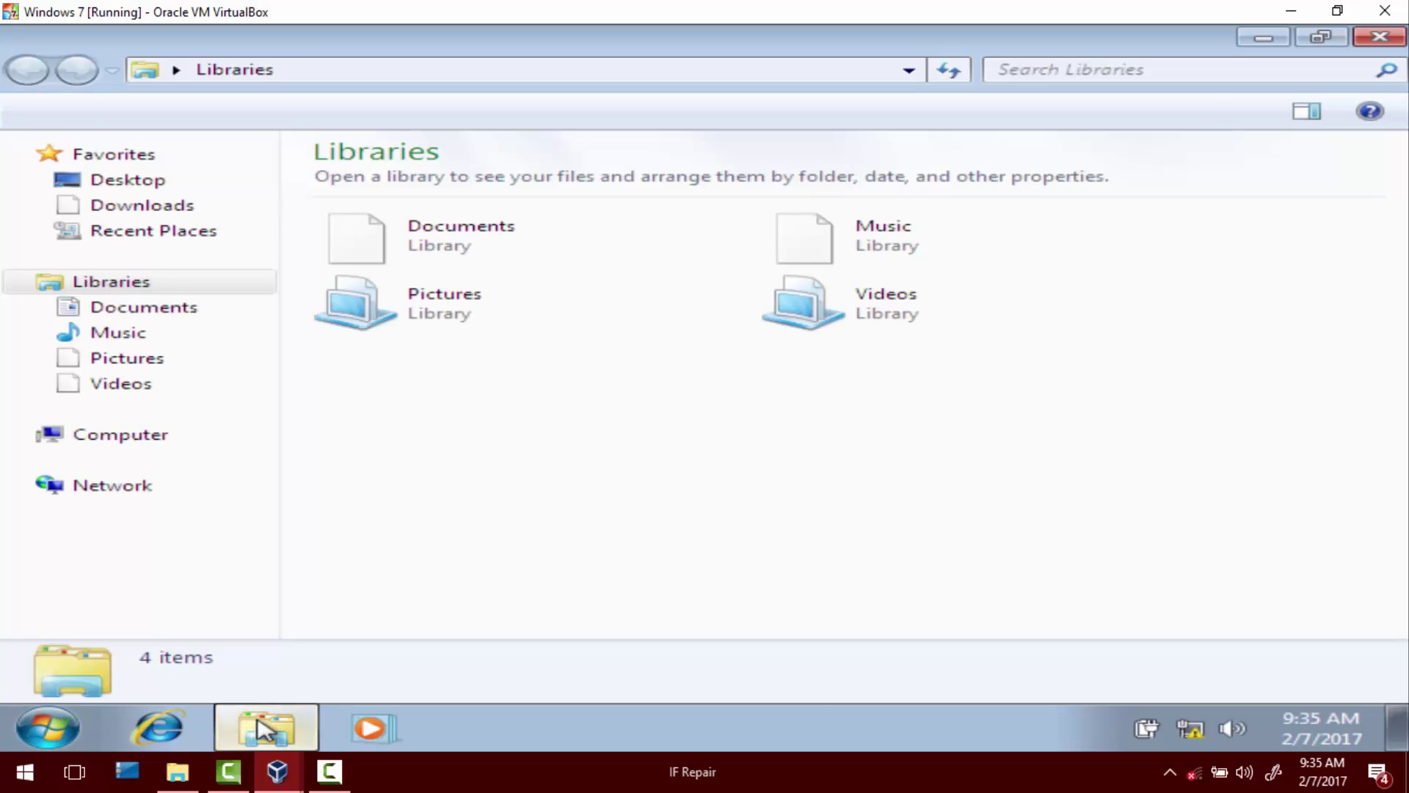
click(196, 442)
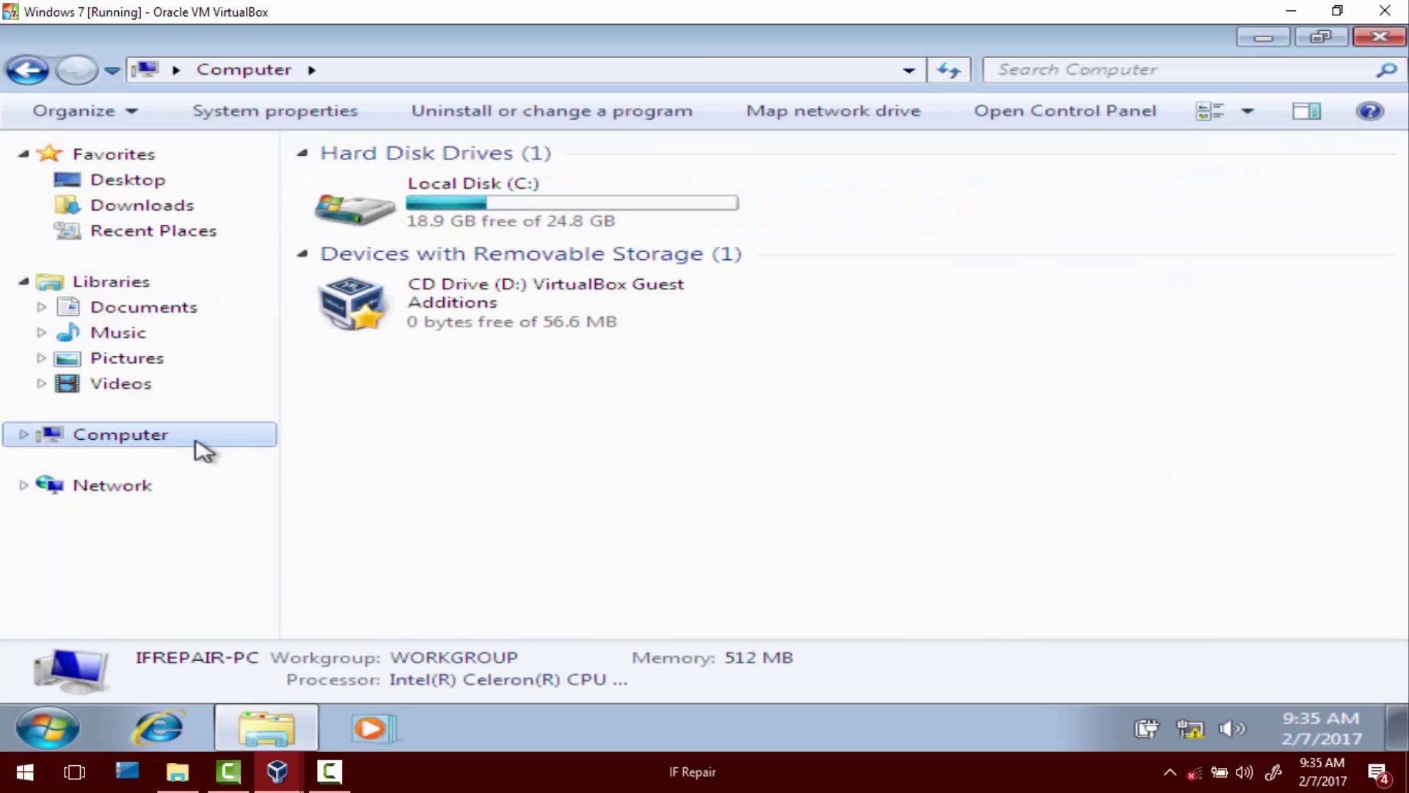
click(25, 435)
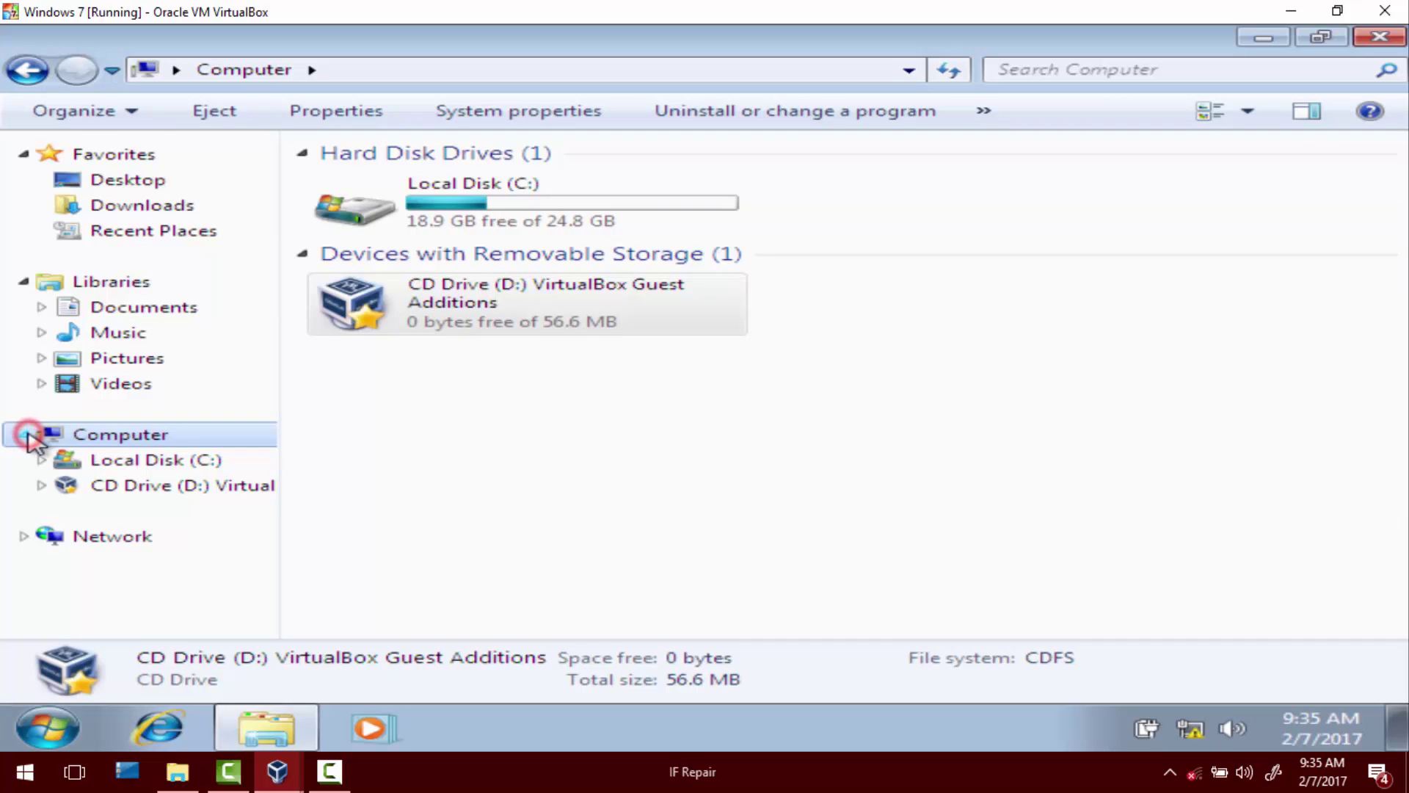
click(214, 485)
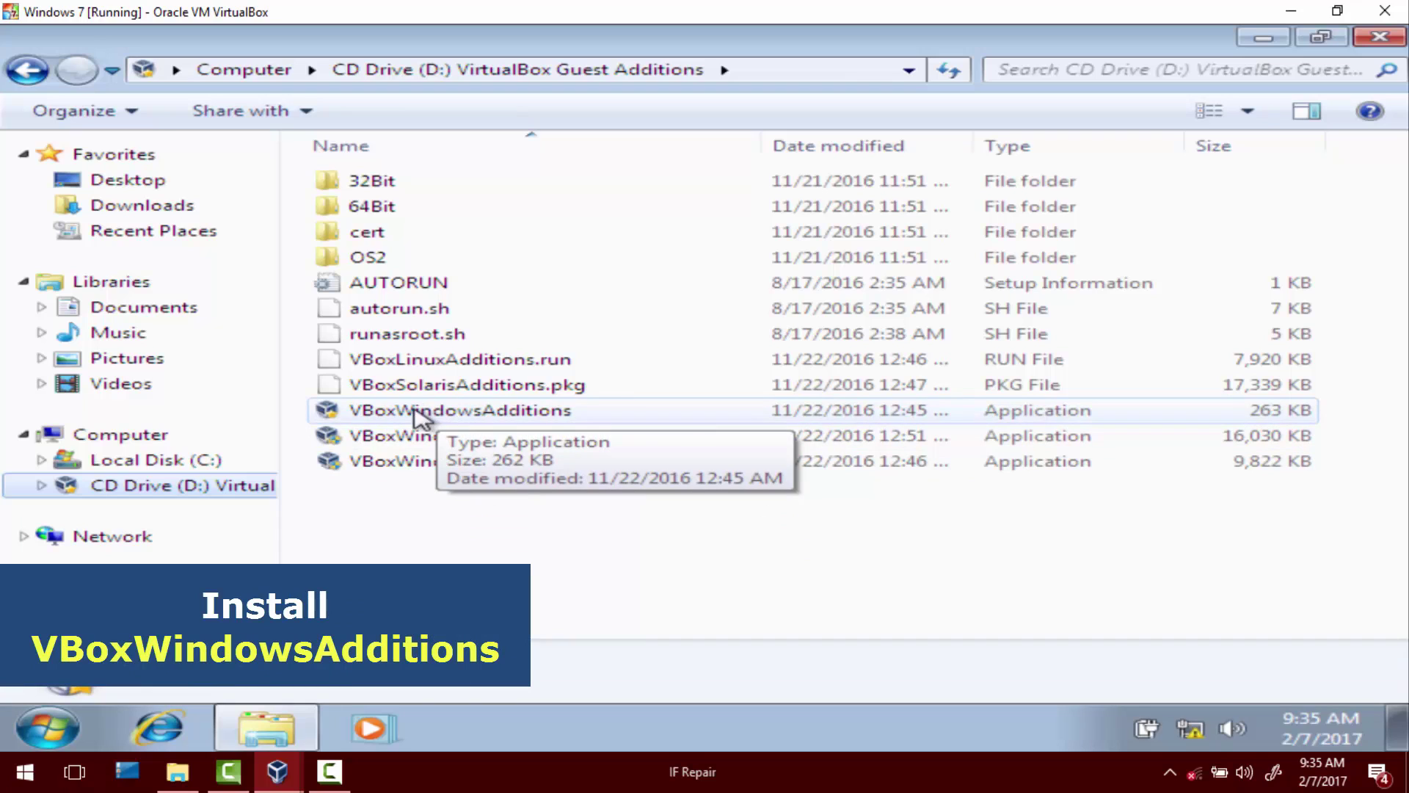
Run VBoxWindowsAdditions with administrator permission and start installing Guest Additions 5.1.10 in the default destination folder with the default components.
click(643, 417)
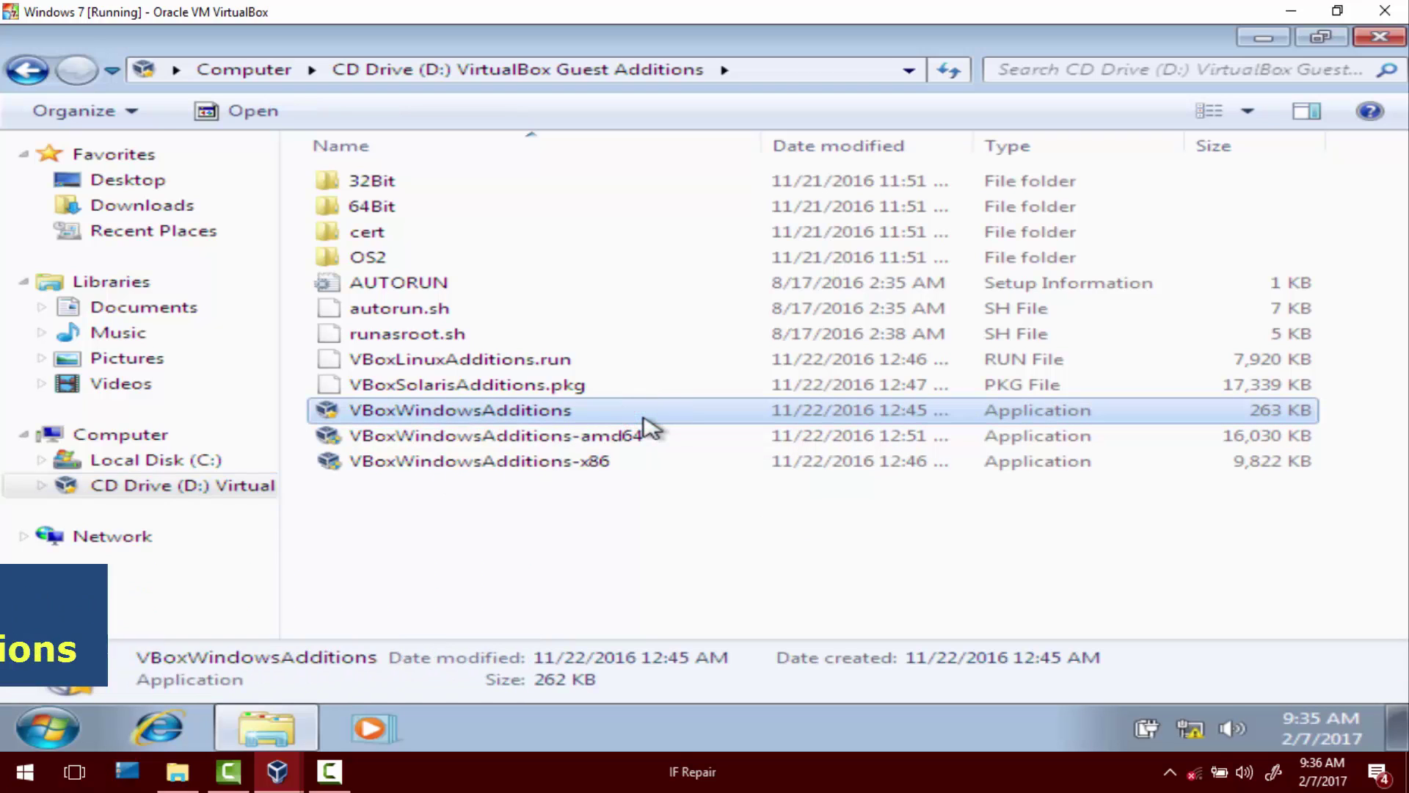
double_click(639, 412)
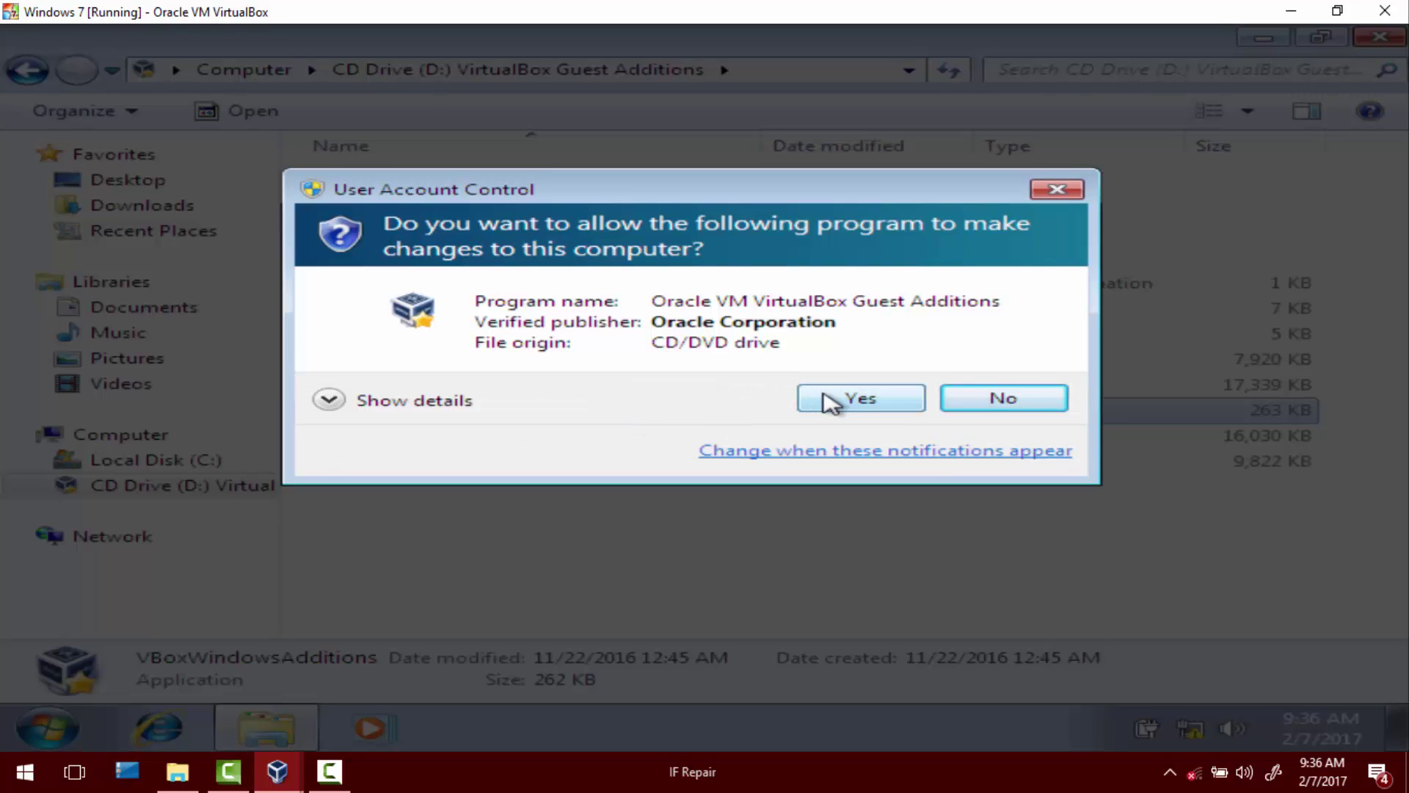
click(861, 398)
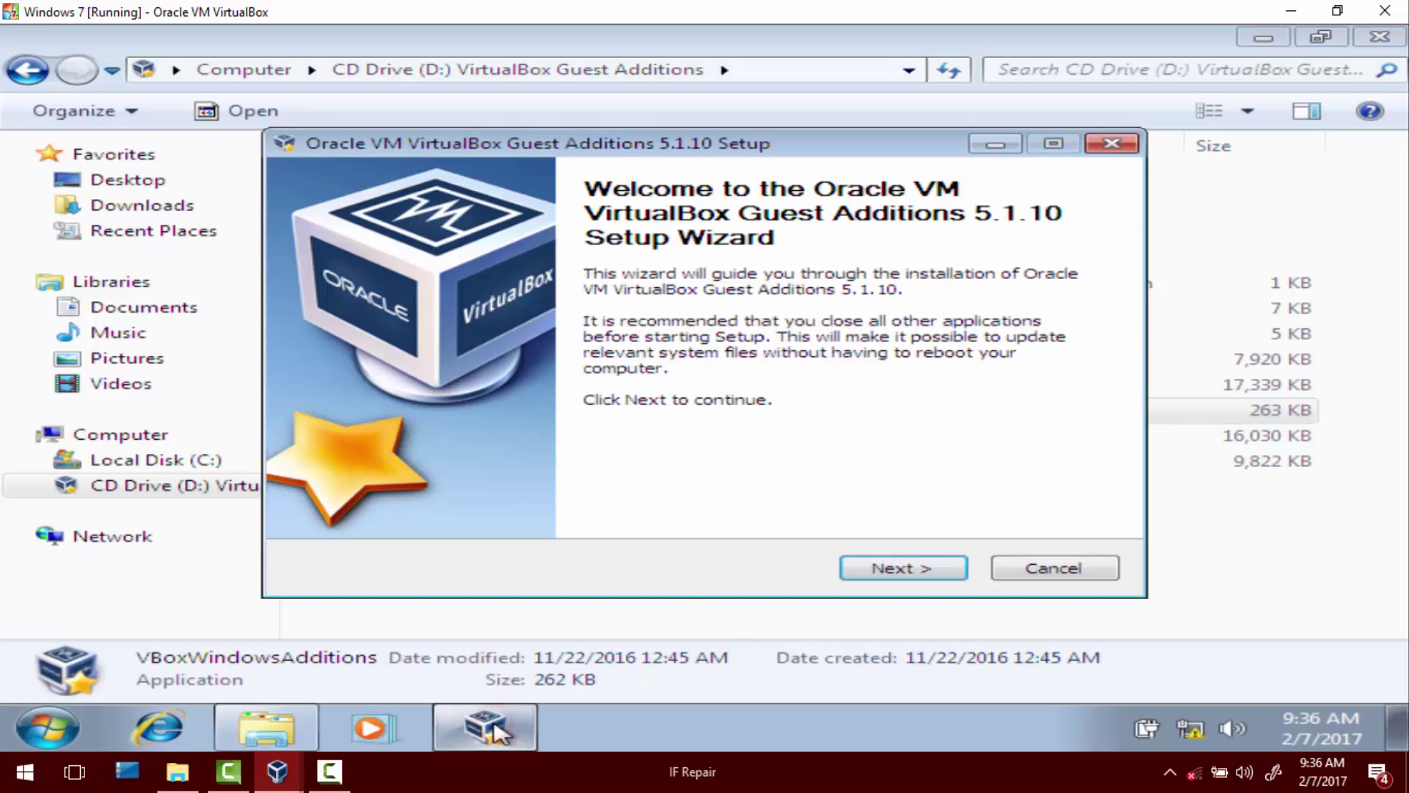
click(892, 571)
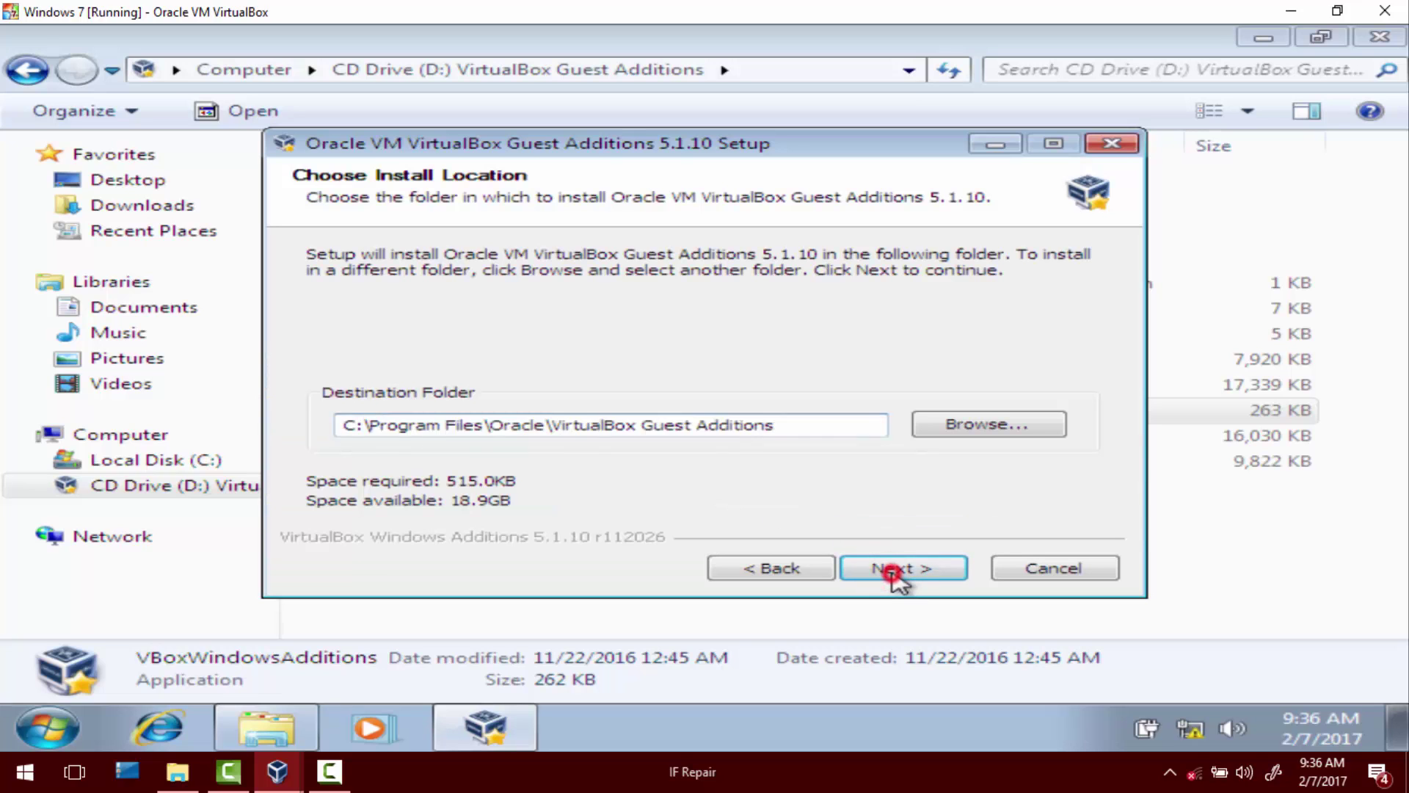
click(893, 572)
click(899, 572)
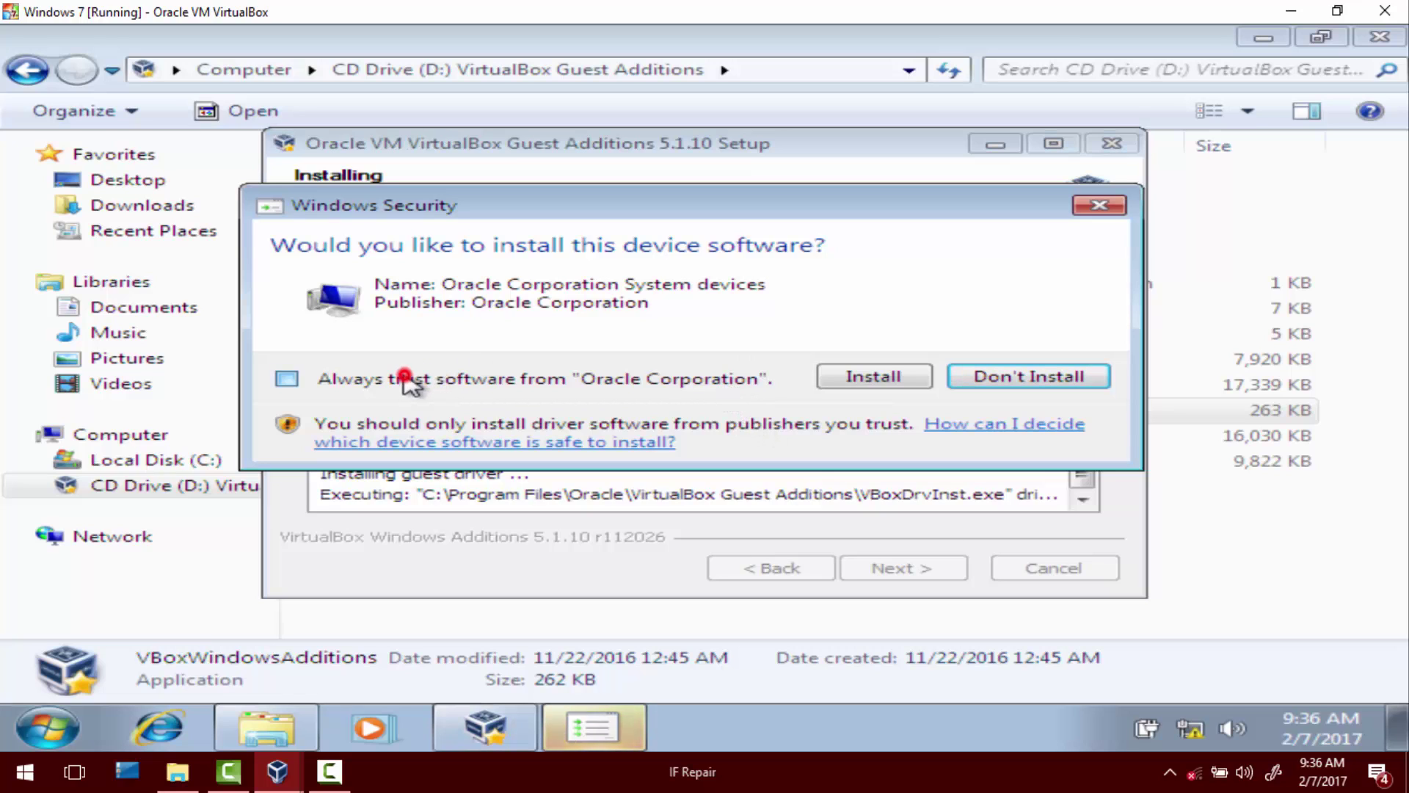
Always trust software from Oracle Corporation, install its device software, and finish the setup with an immediate reboot.
click(402, 375)
click(870, 375)
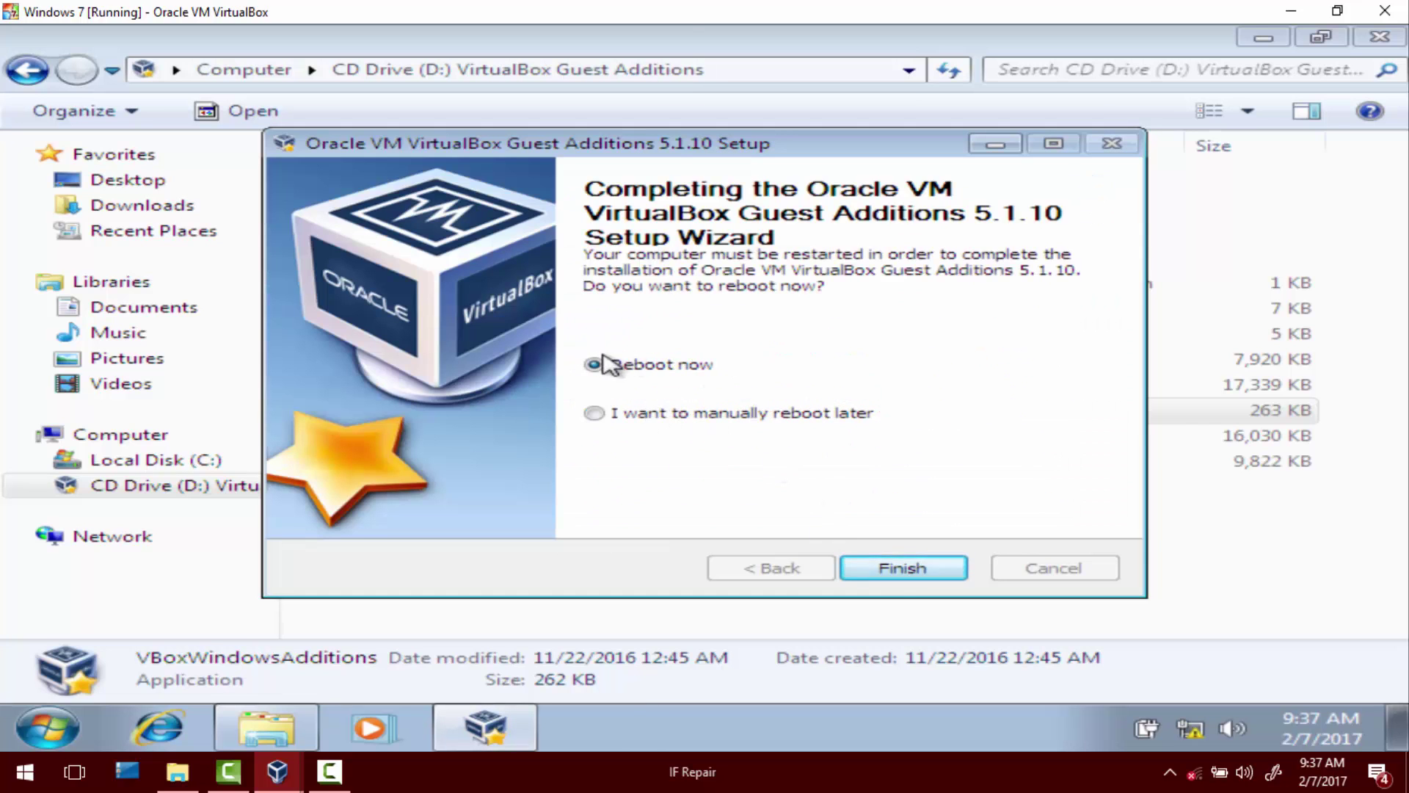
click(919, 562)
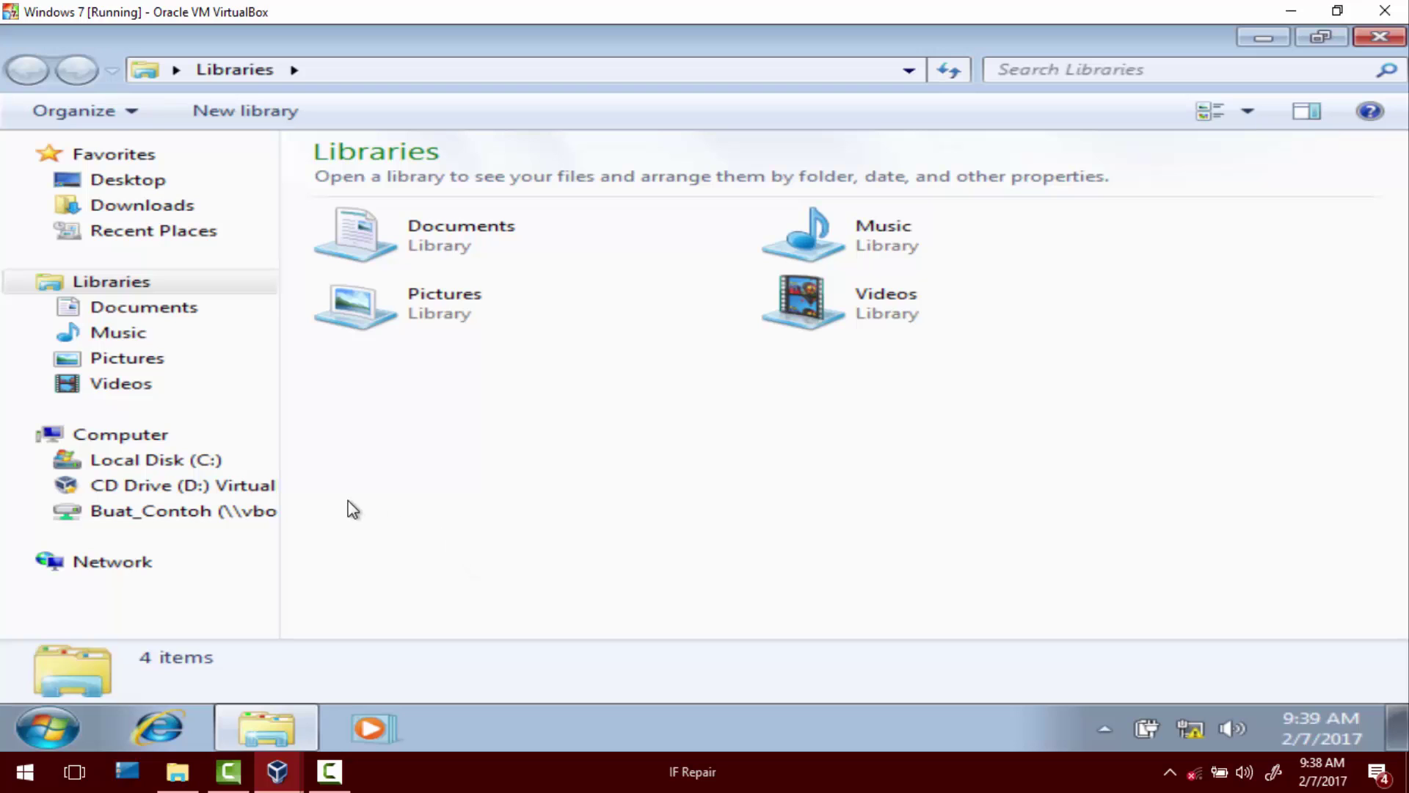
Open the Buat_Contoh (\\vboxsrv) (E:) network drive in the guest's file explorer.
click(178, 441)
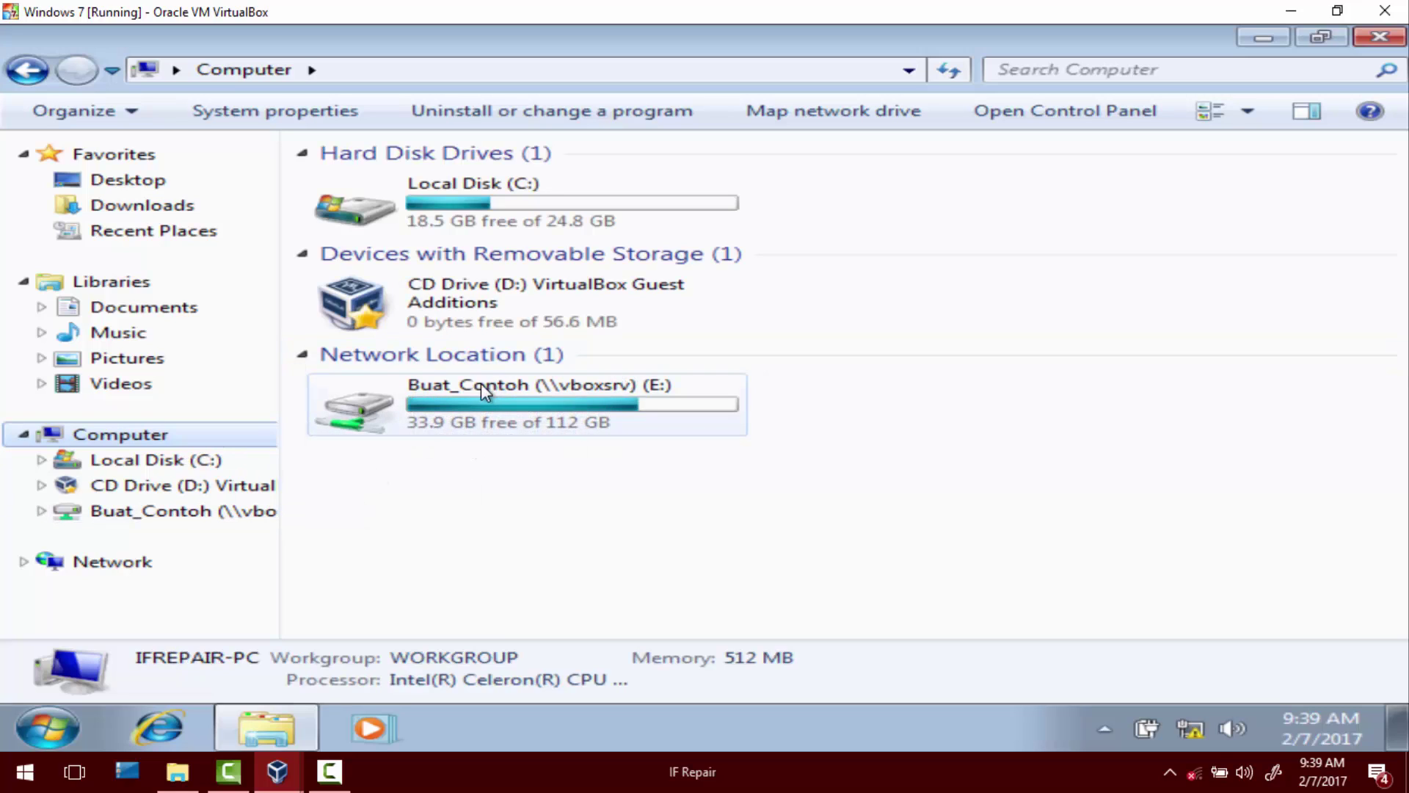
click(473, 386)
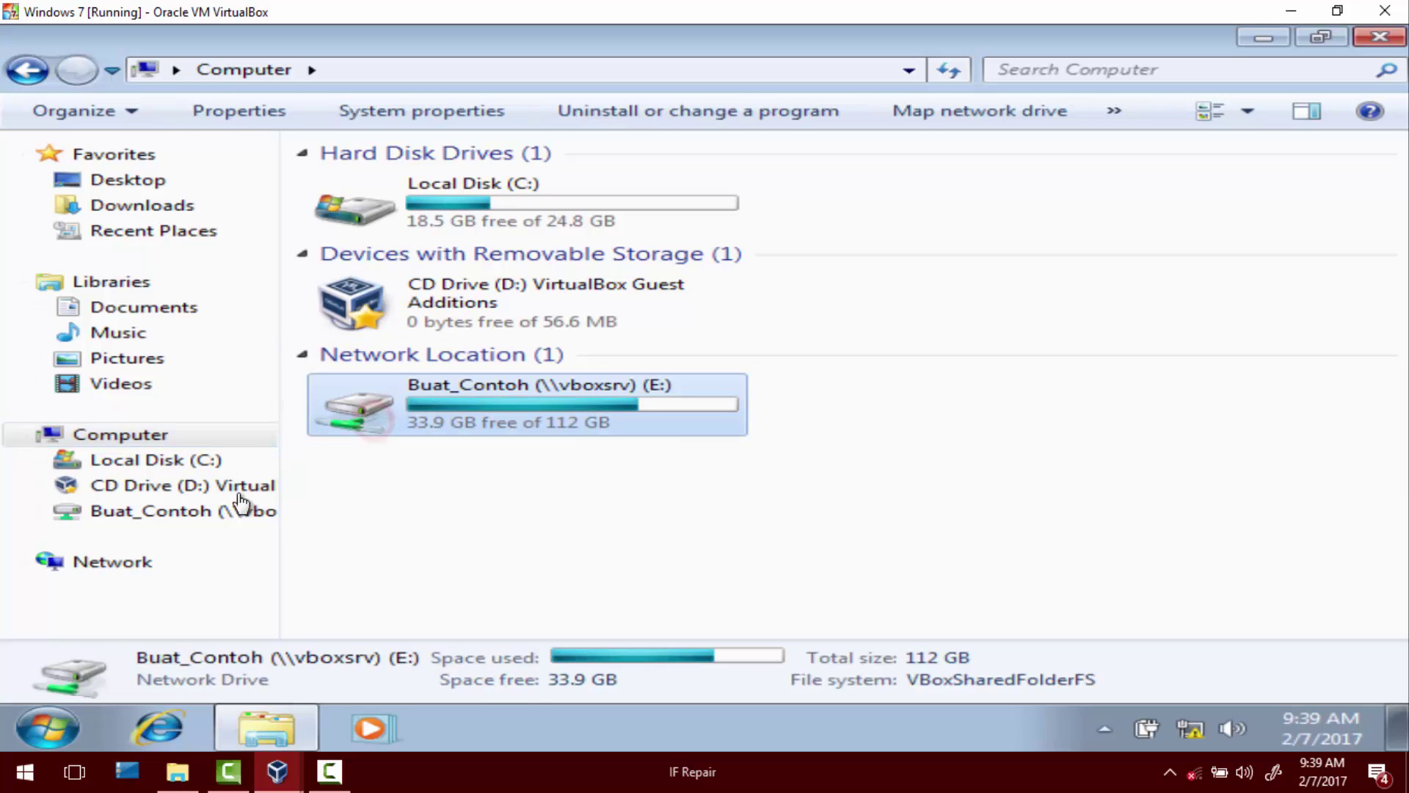
click(214, 512)
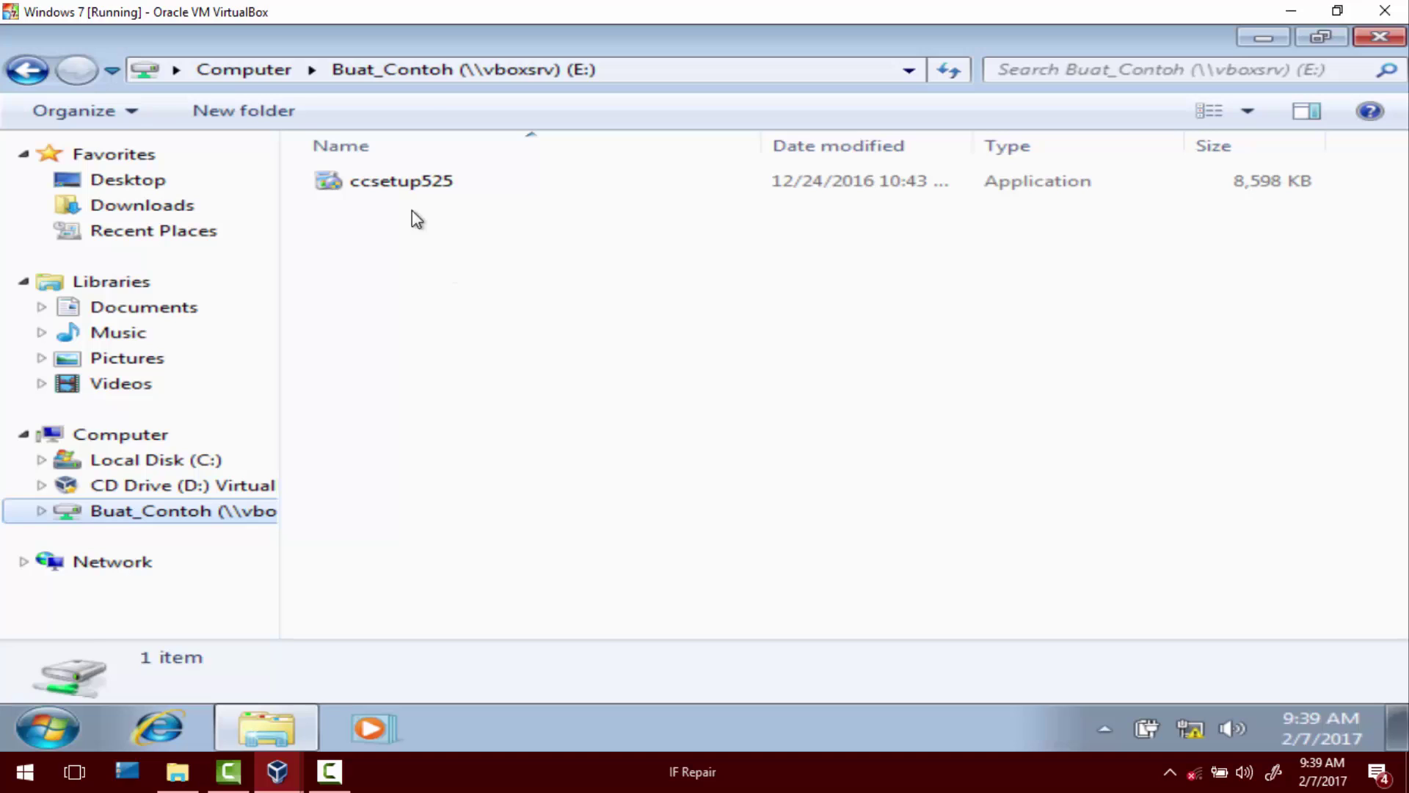
Run ccsetup525 from the shared folder with administrator permission, minimize the explorer window, and install CCleaner v5.25 with the default options.
click(449, 184)
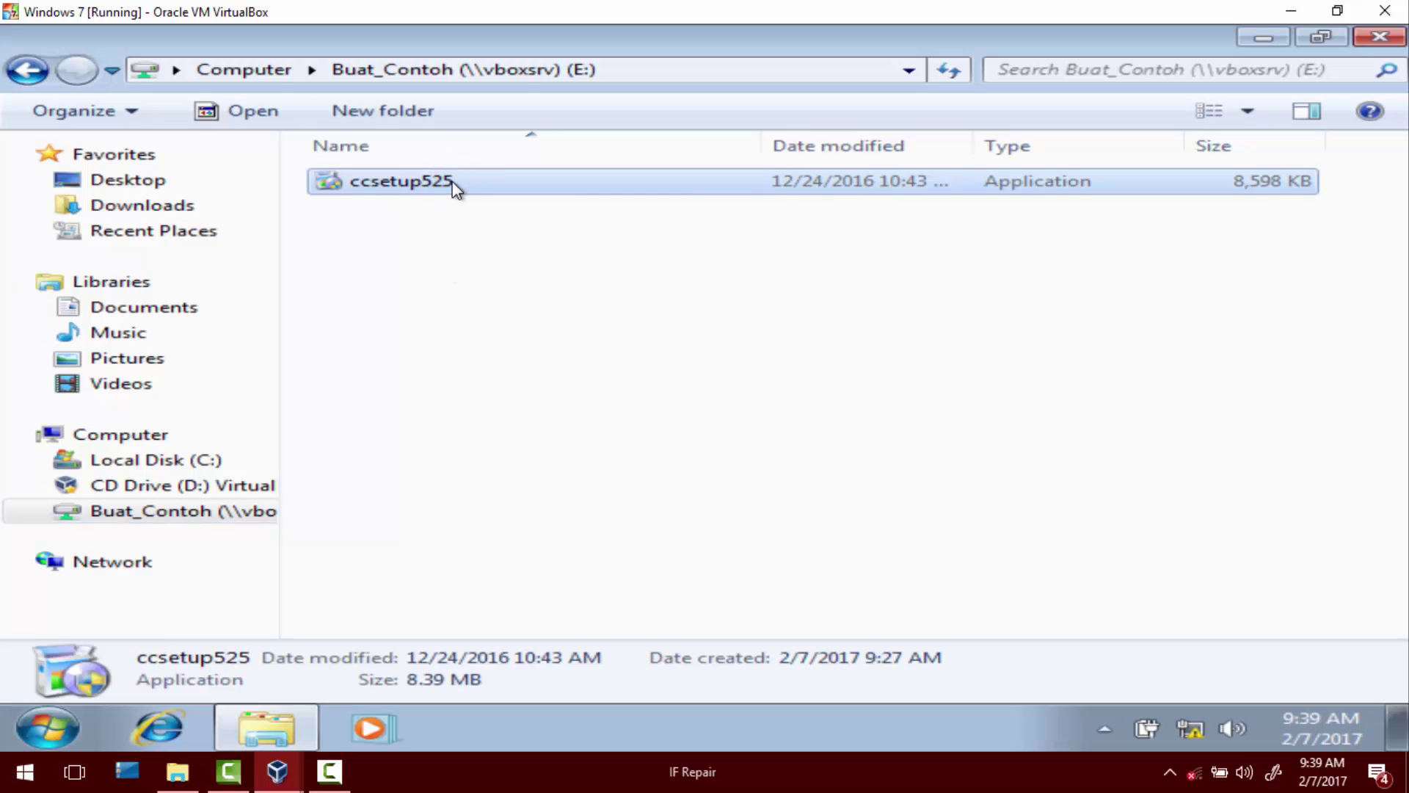
double_click(452, 187)
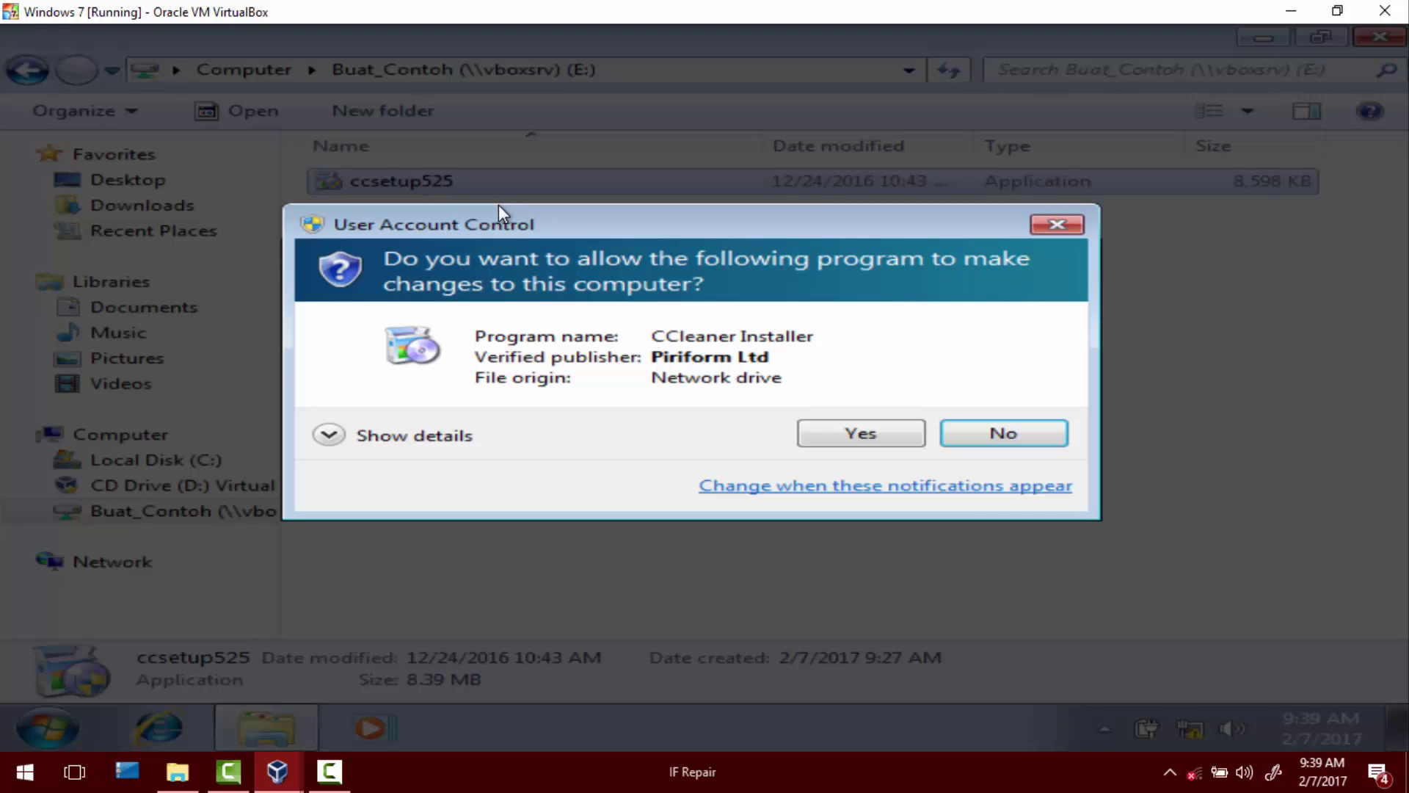
click(866, 432)
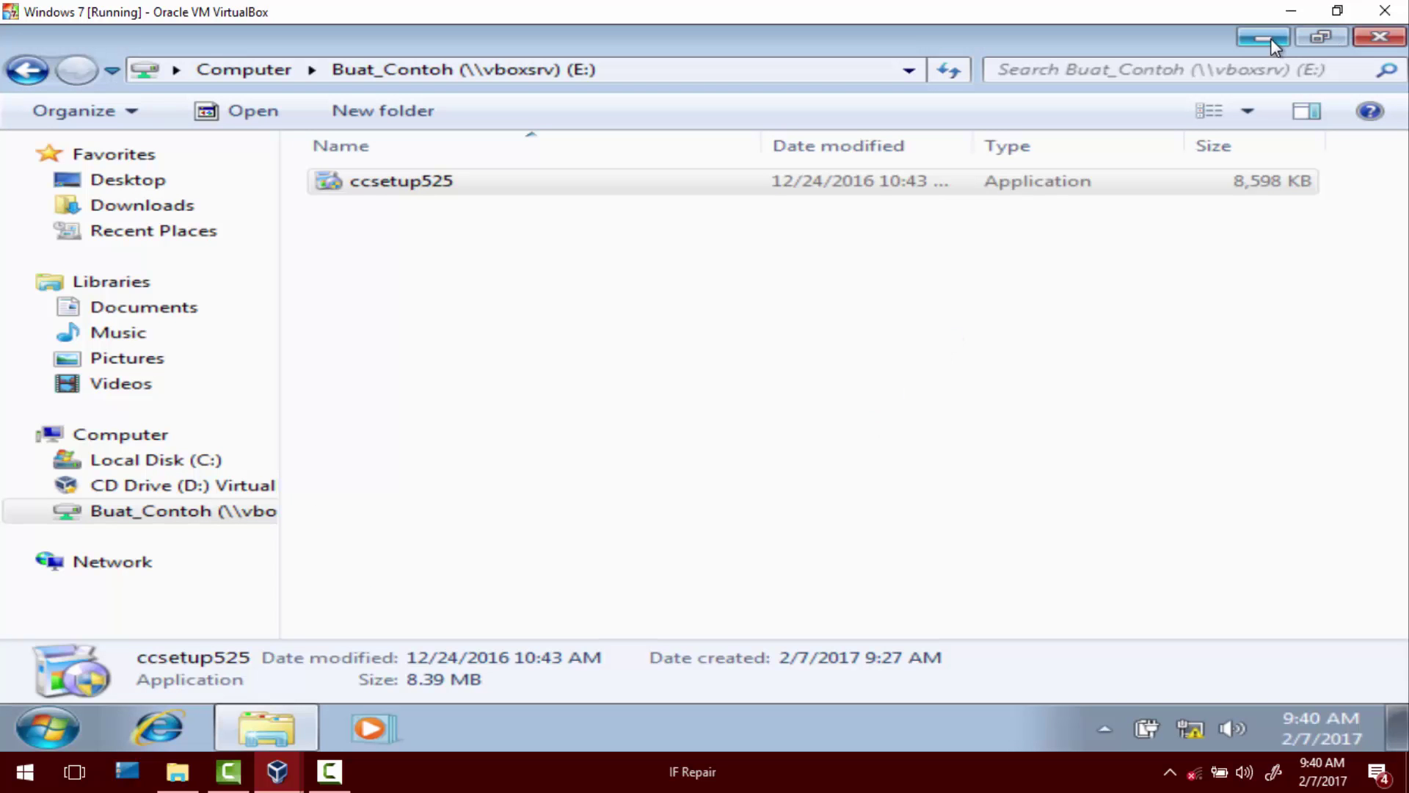
click(1270, 38)
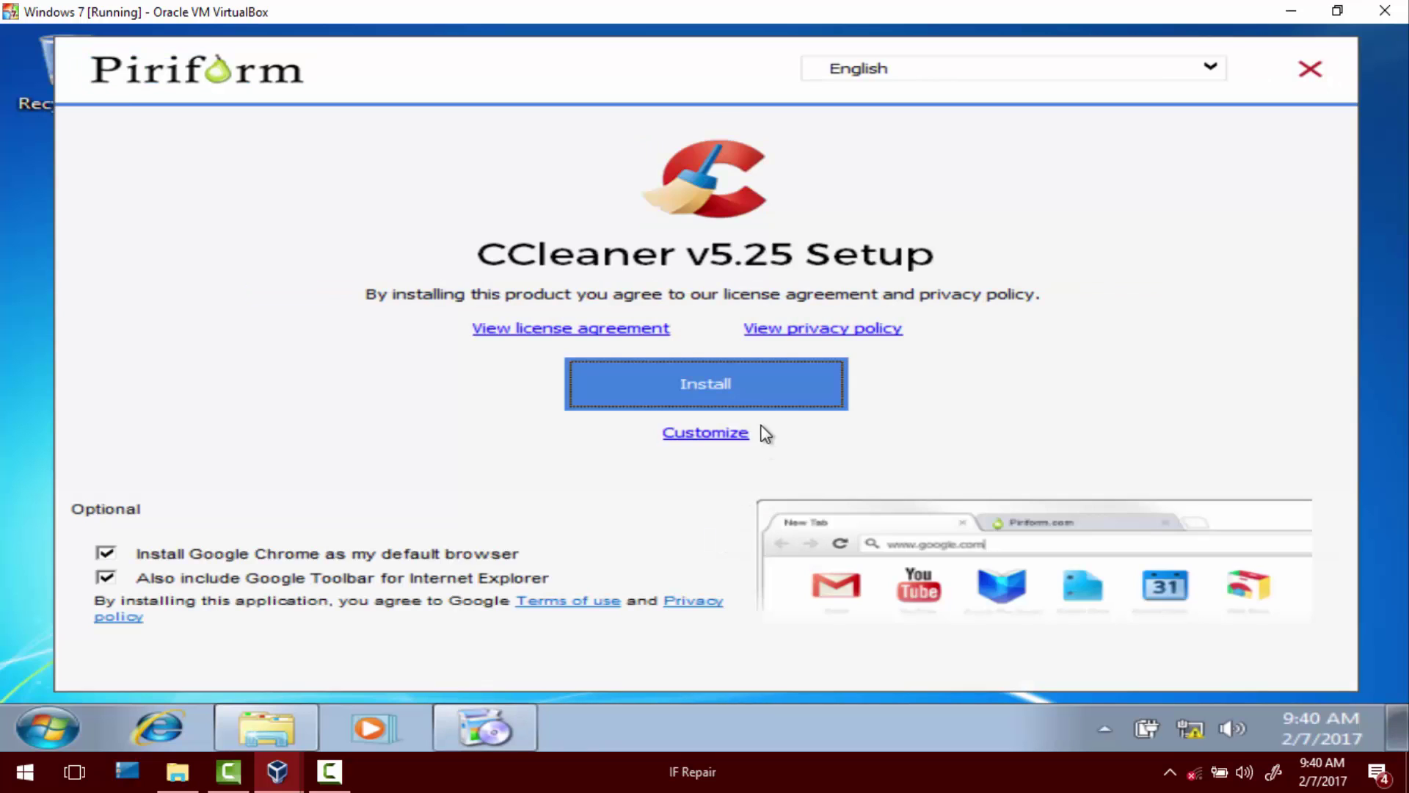
click(762, 400)
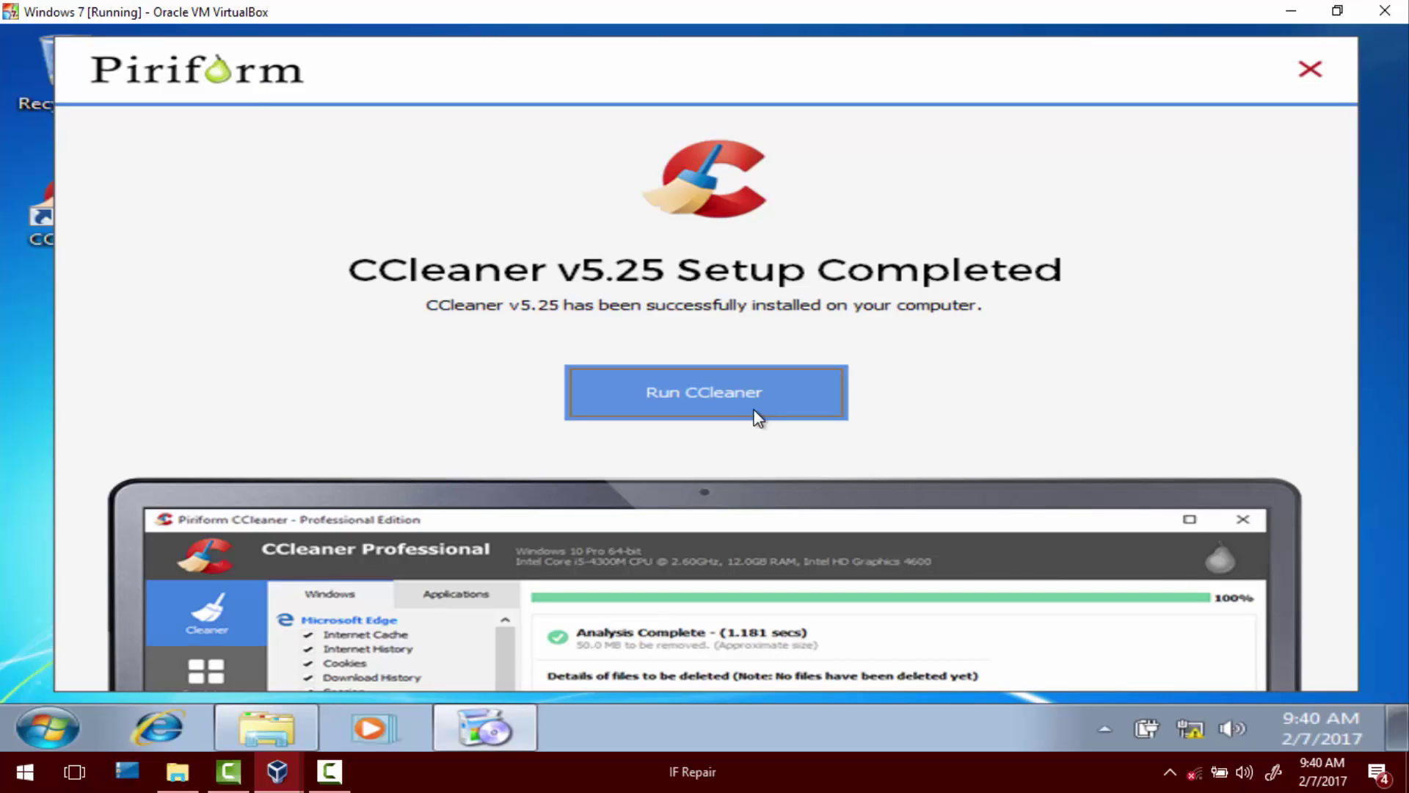
Launch CCleaner from the completed setup, then close the Internet Explorer window and the CCleaner window.
click(755, 411)
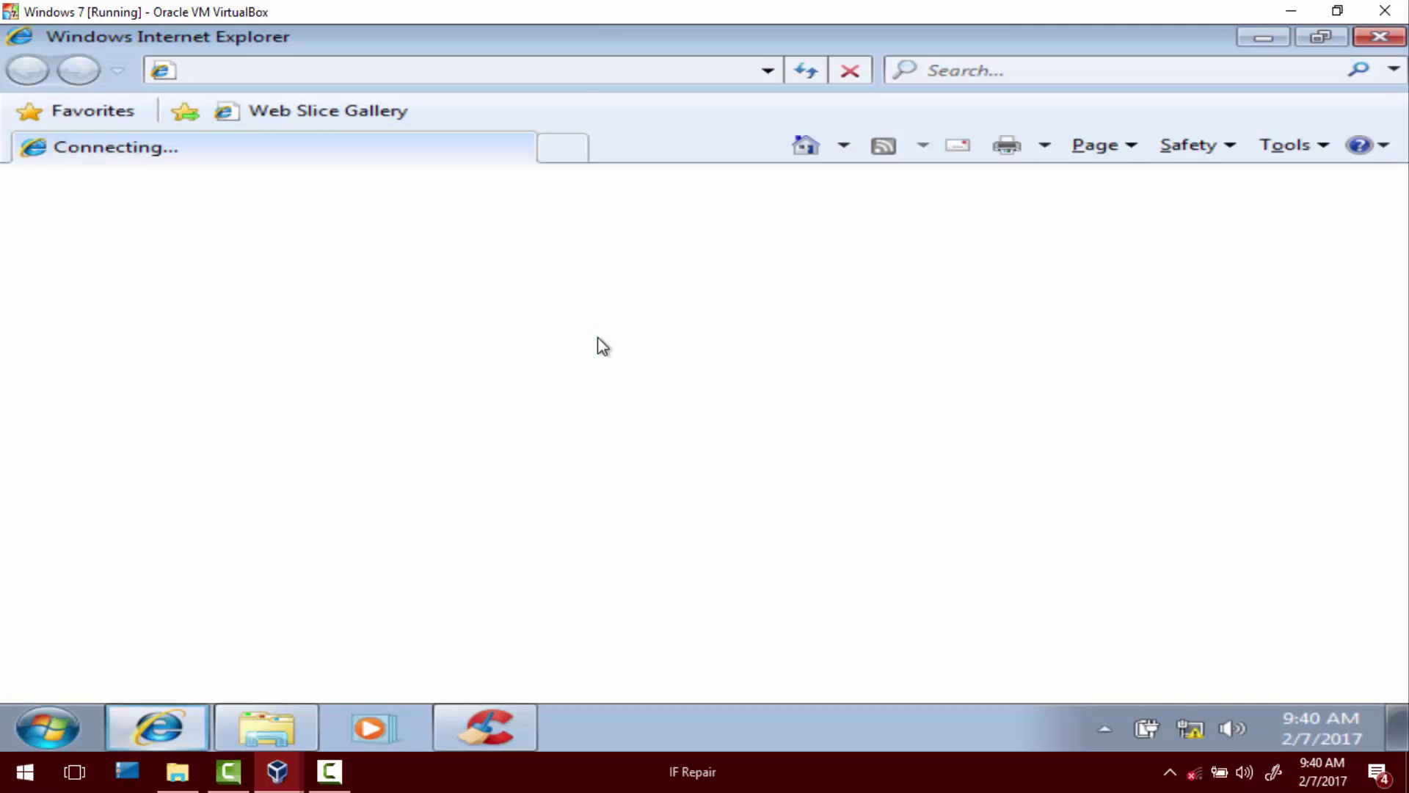
click(1377, 38)
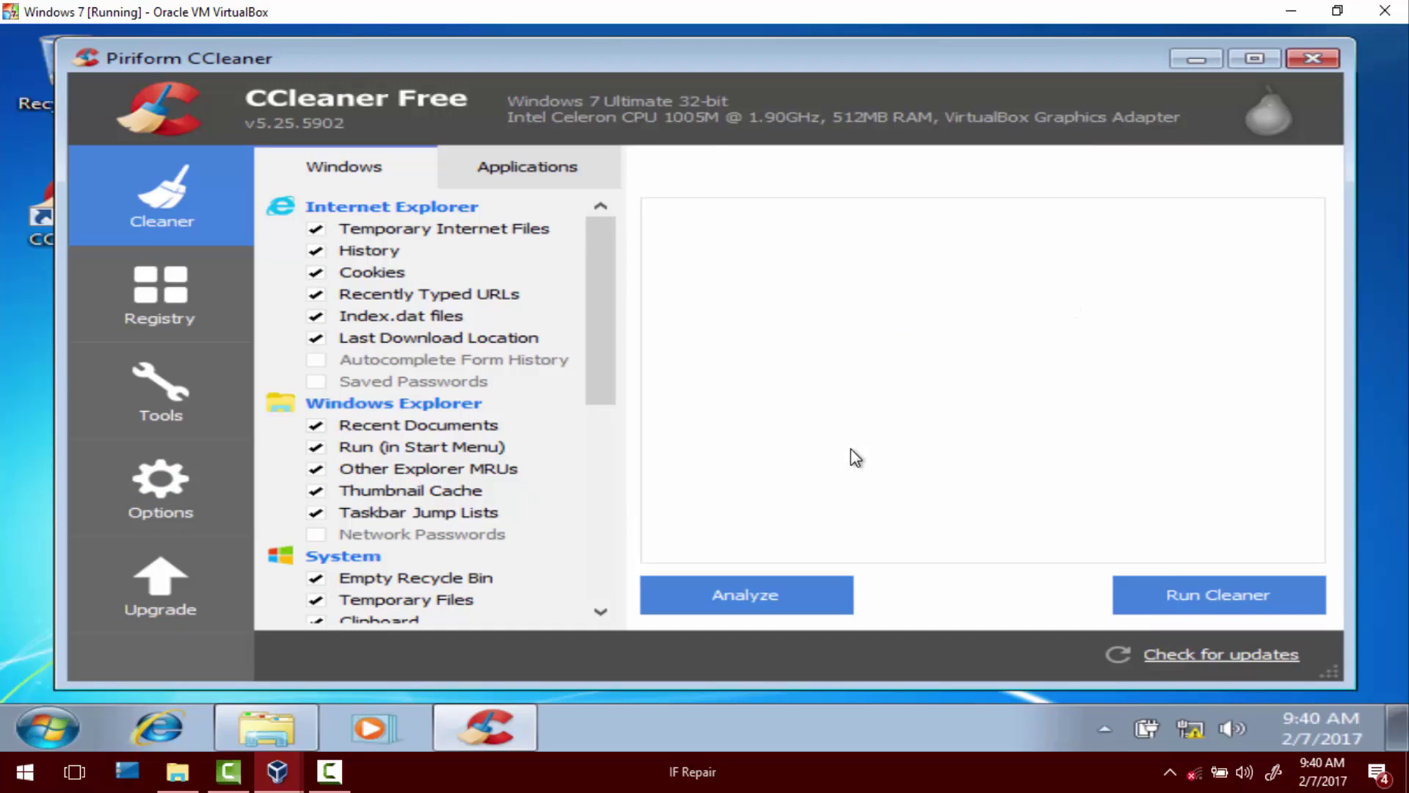
click(1311, 60)
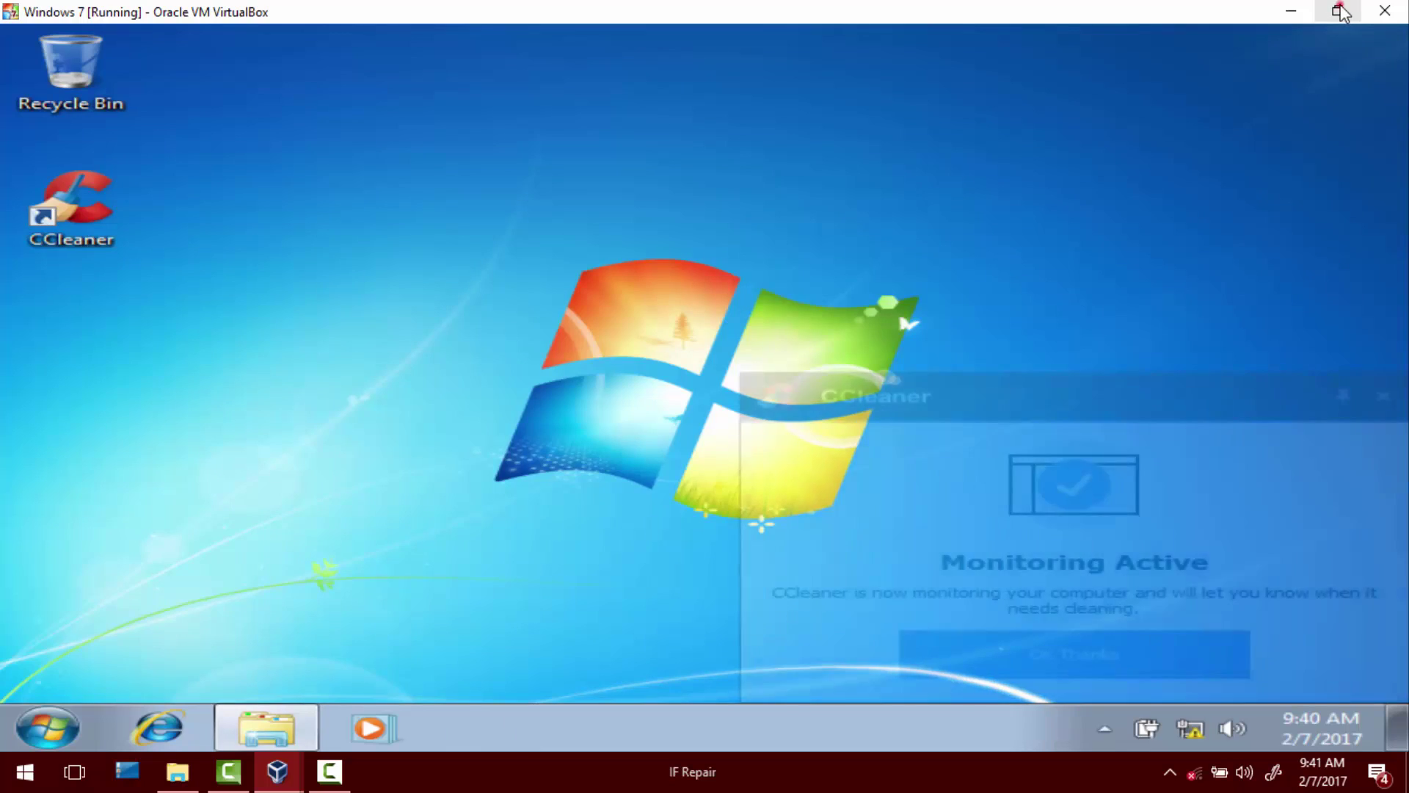
Restore the virtual machine window to its smaller size, dismiss the CCleaner notification, and minimize the machine and VirtualBox Manager windows.
click(1337, 11)
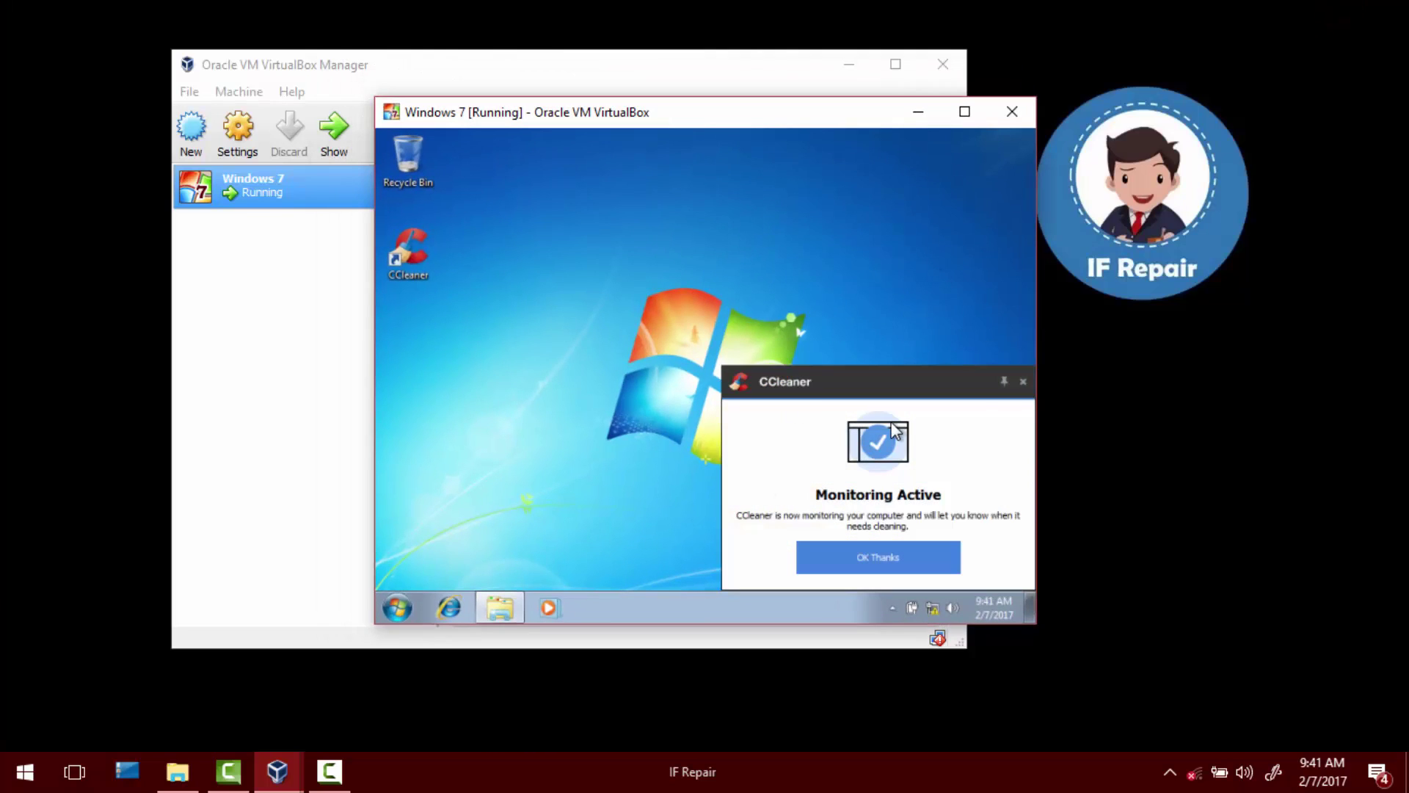
click(1022, 383)
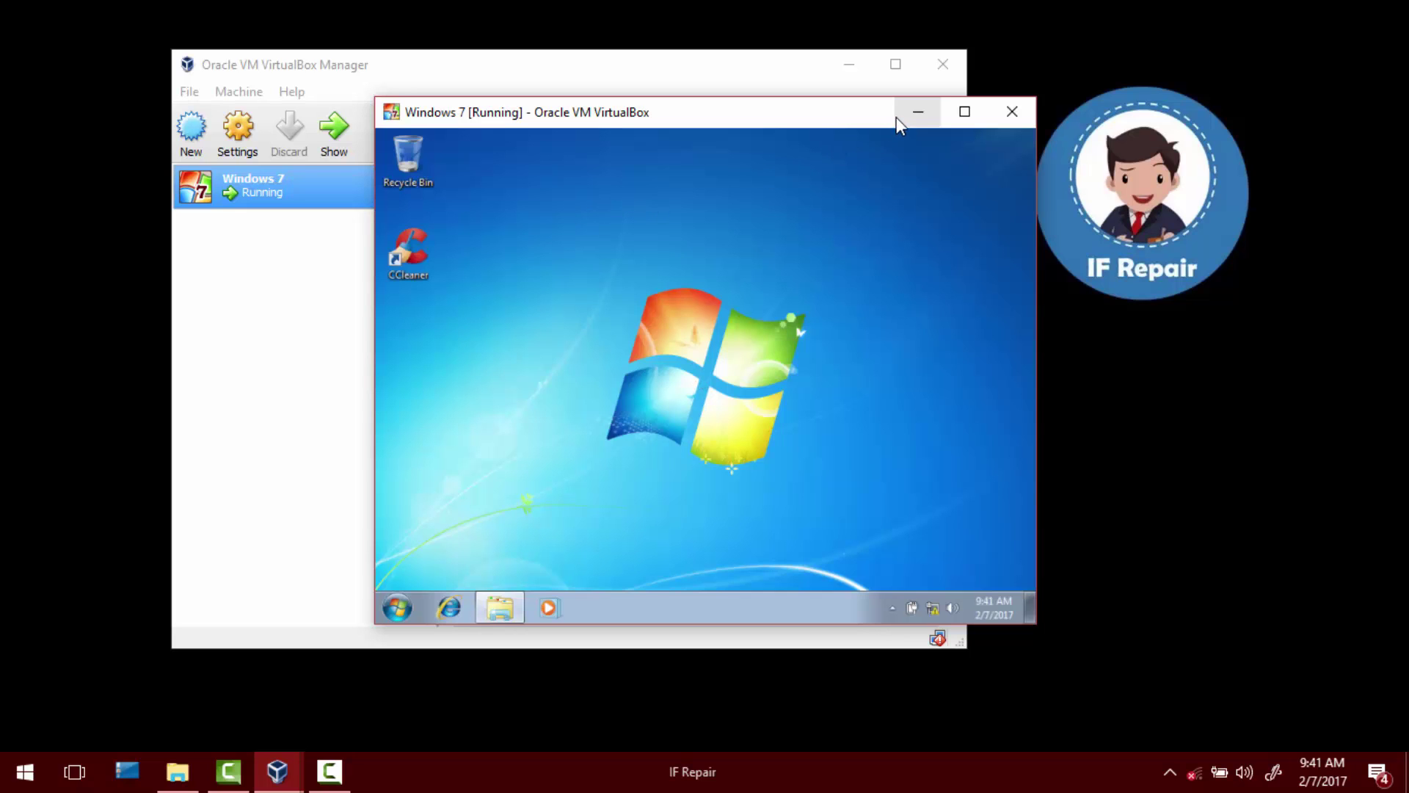
click(924, 115)
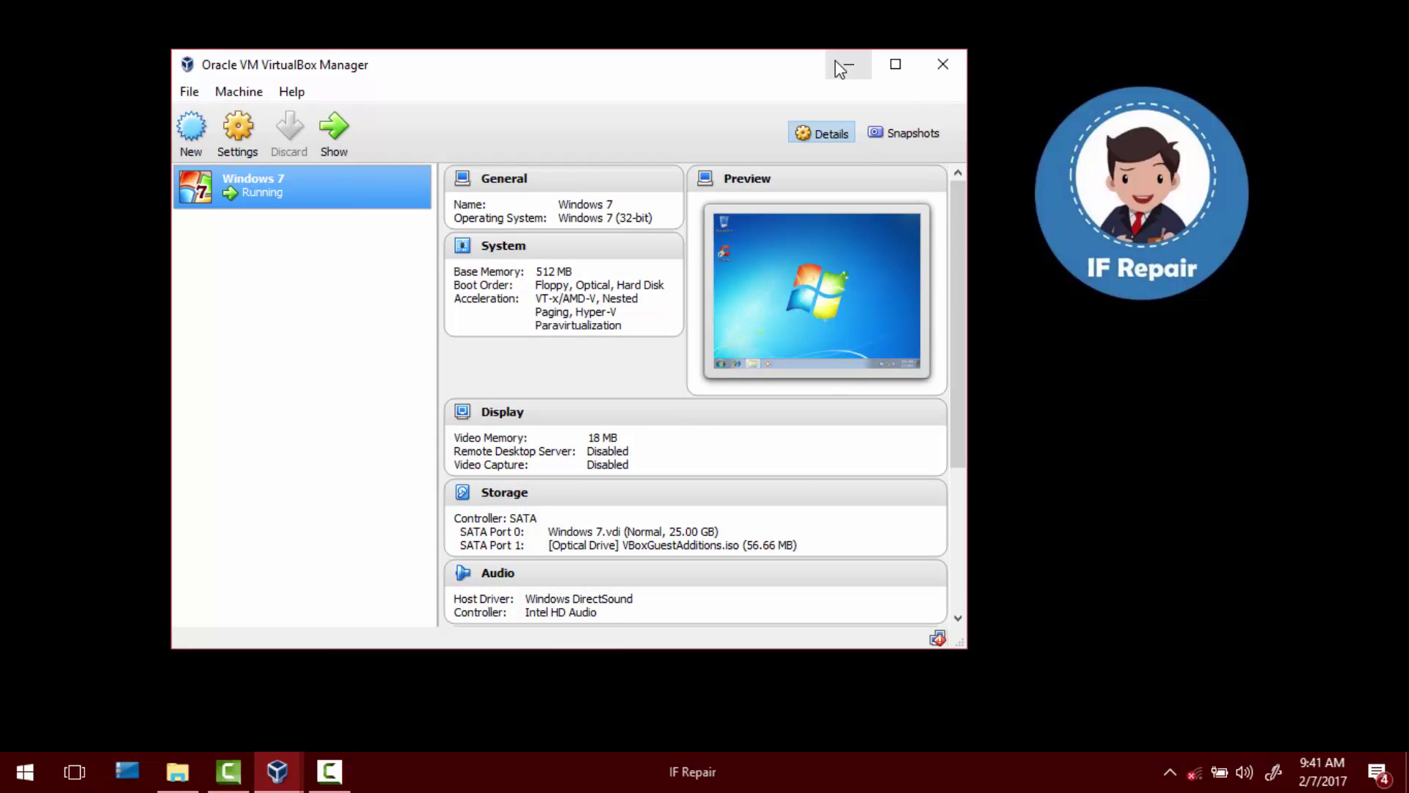
click(846, 64)
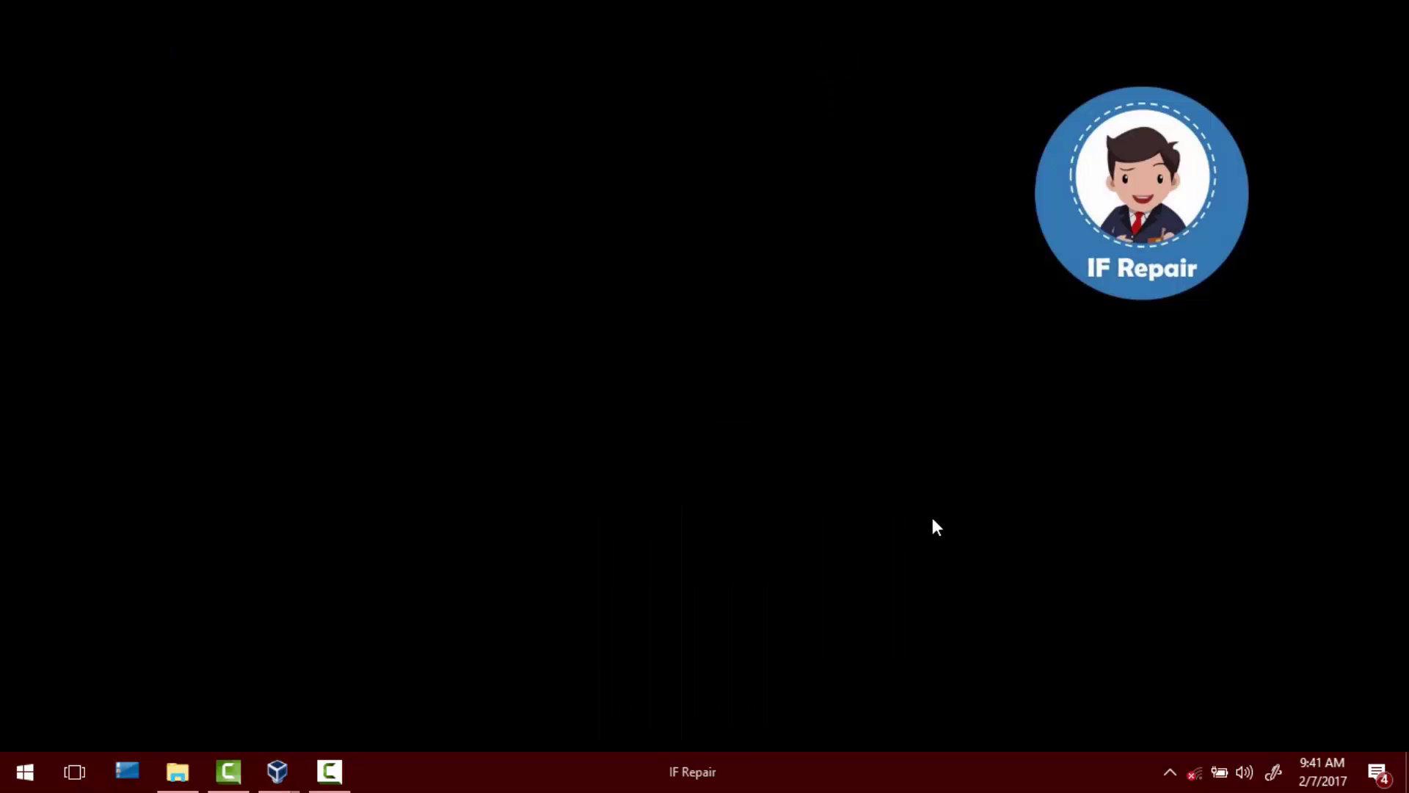